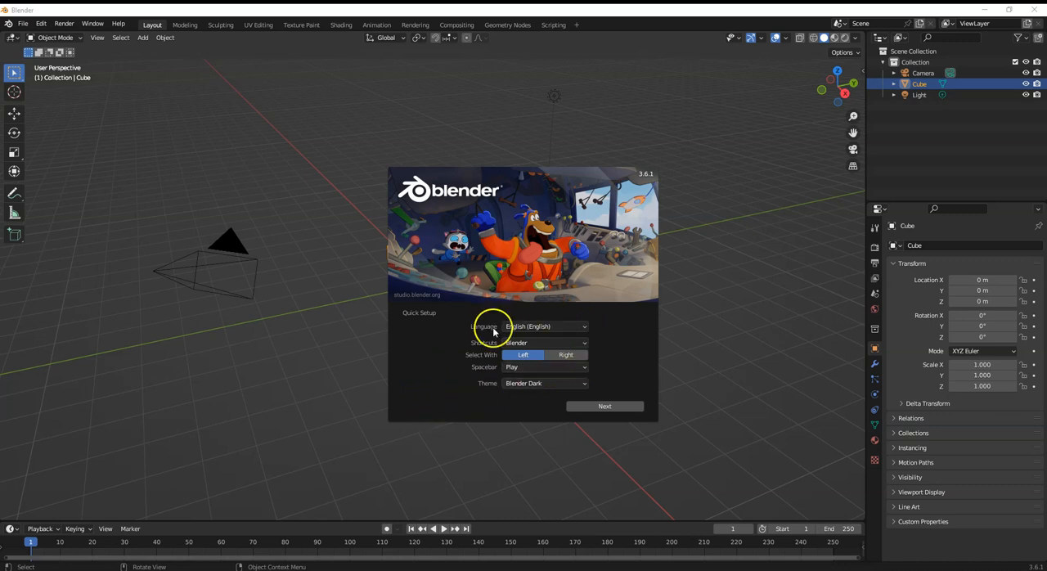
# - Try the Maya, Print Friendly and Blender Light interface themes and return to the Blender Dark theme
pyautogui.click(550, 384)
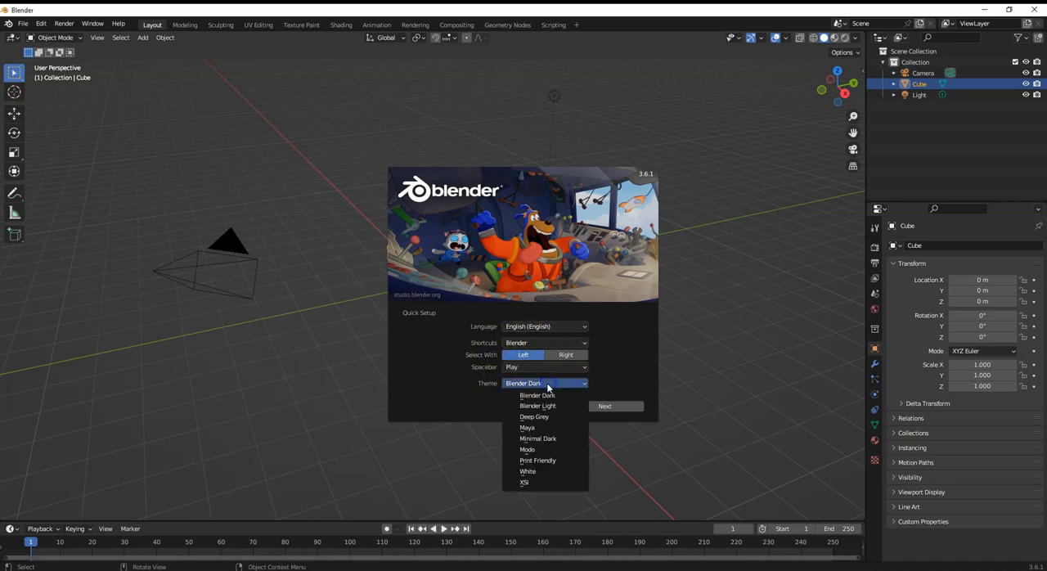
pyautogui.click(532, 427)
pyautogui.click(532, 385)
pyautogui.click(530, 460)
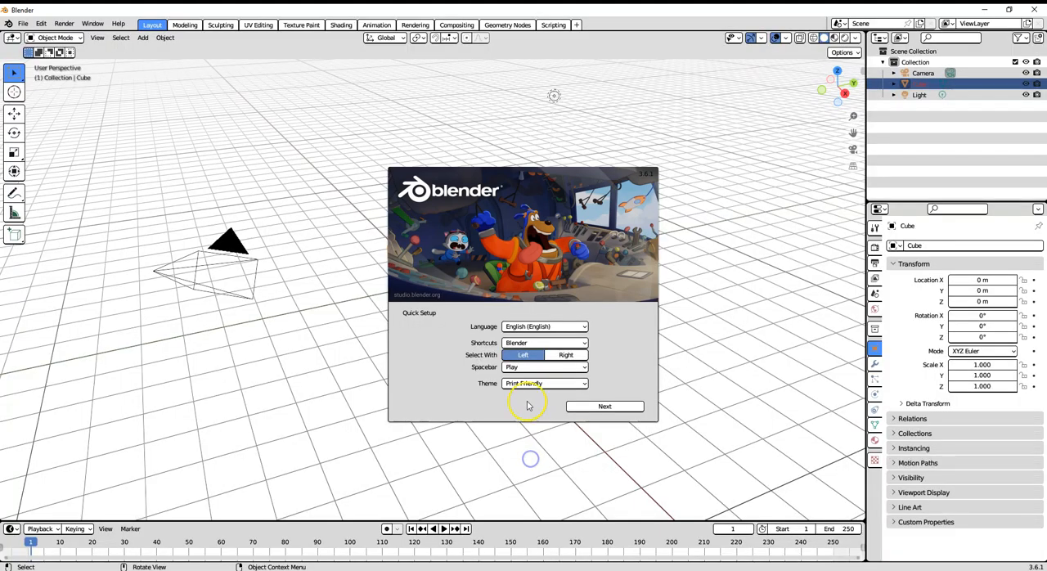
pyautogui.click(530, 383)
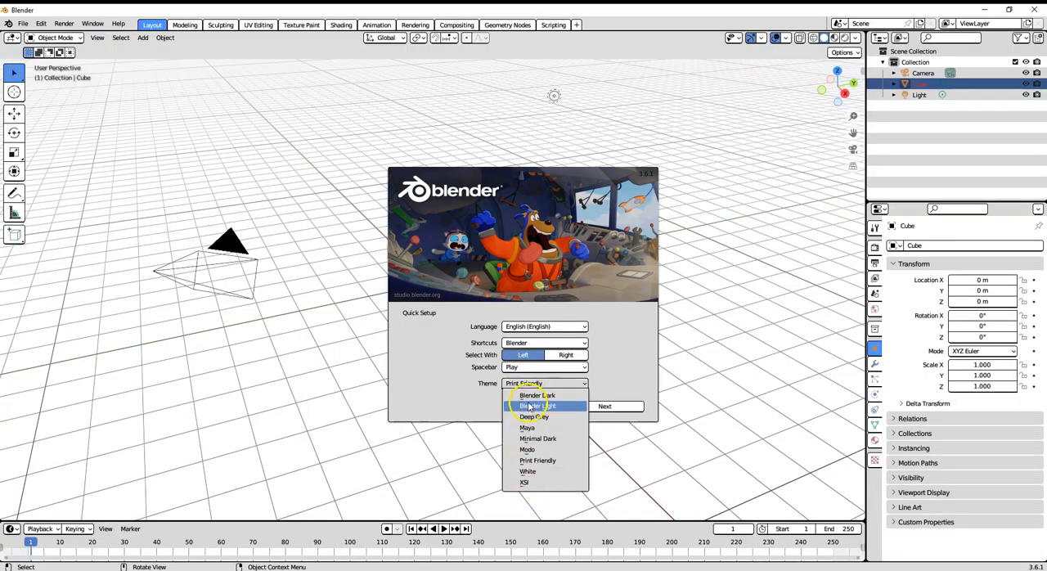
pyautogui.click(528, 406)
pyautogui.click(520, 383)
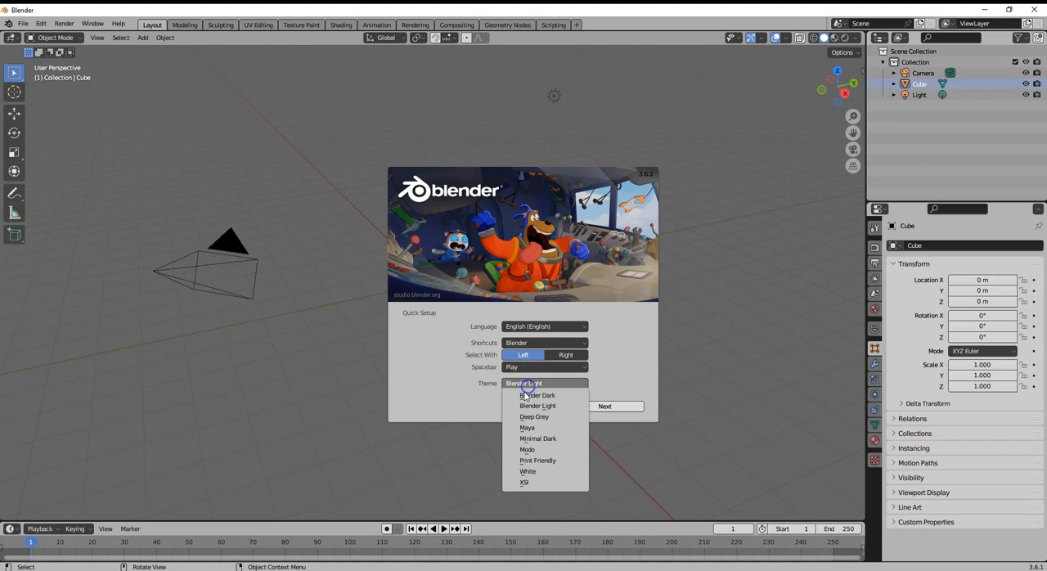
pyautogui.click(522, 395)
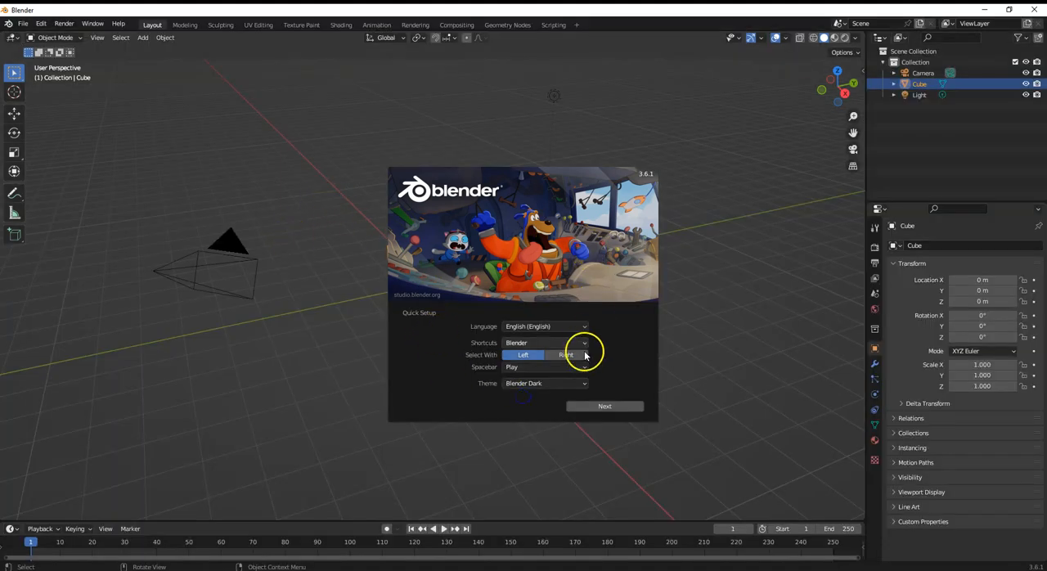
# - Keep Play as the spacebar action, finish the quick setup and start a new General file
pyautogui.click(528, 367)
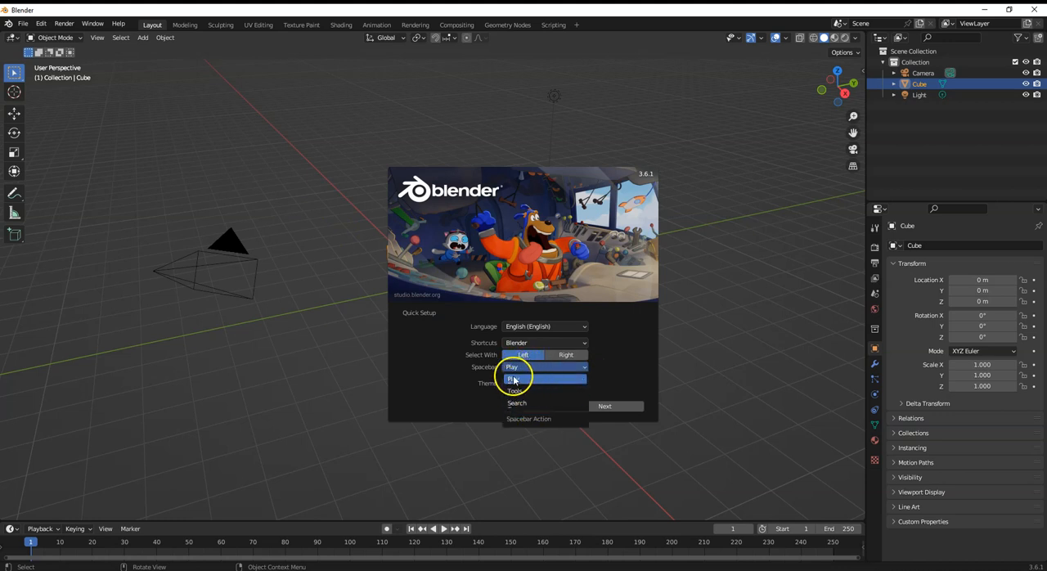
pyautogui.click(510, 379)
pyautogui.click(587, 411)
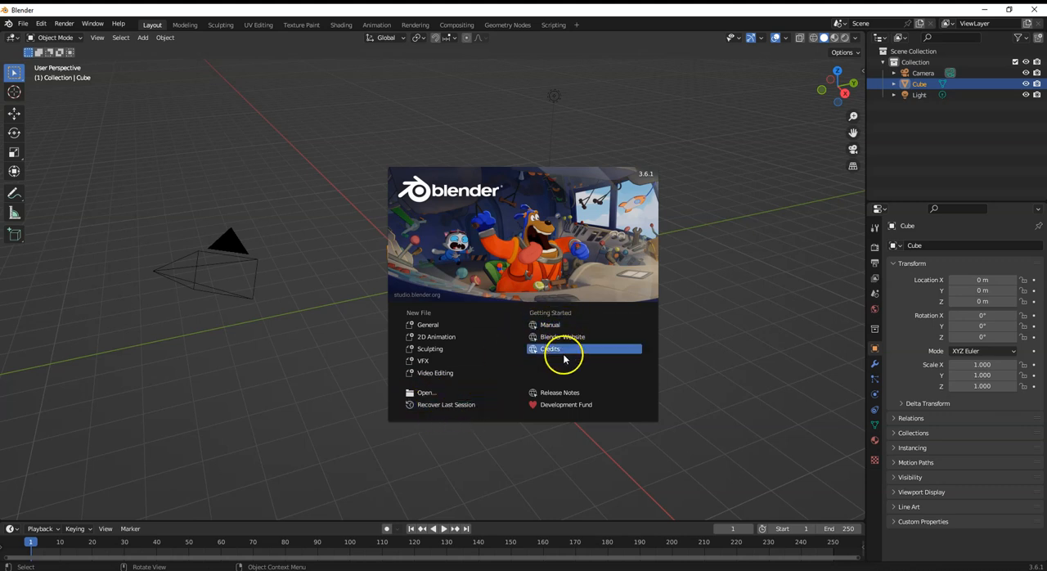
pyautogui.click(423, 325)
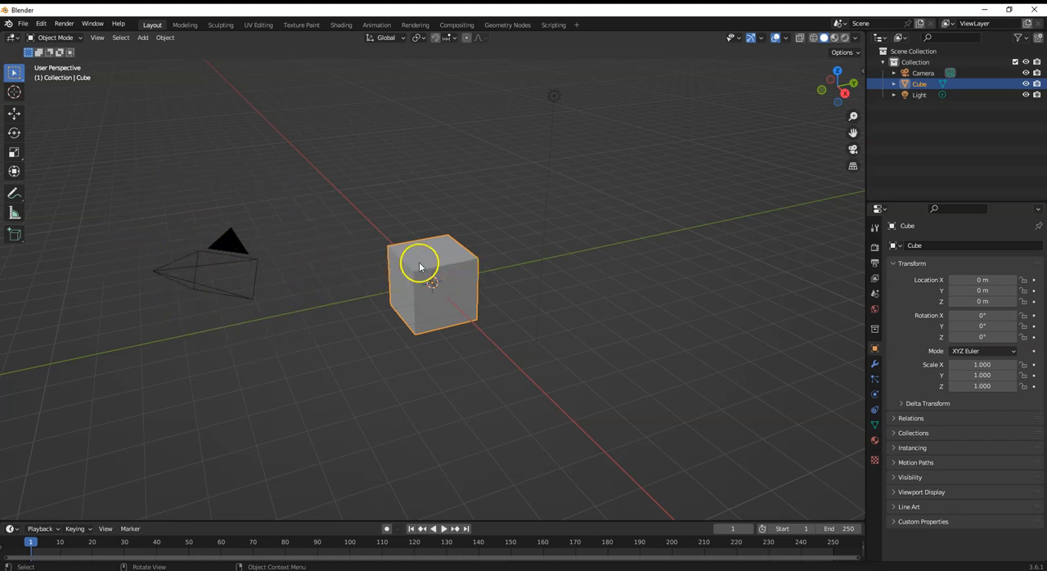
pyautogui.rightClick(553, 288)
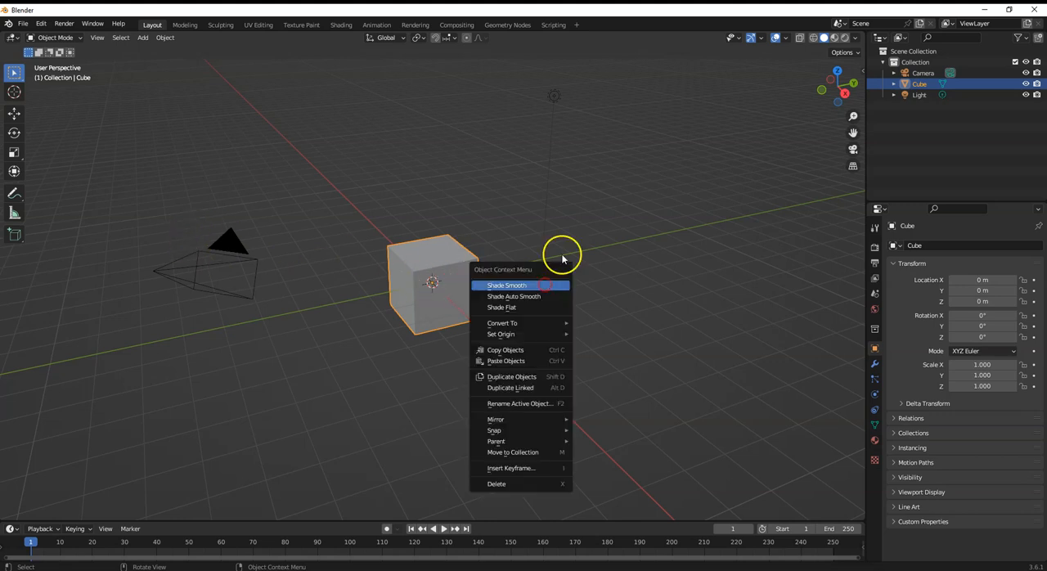
pyautogui.rightClick(572, 221)
pyautogui.rightClick(399, 157)
pyautogui.rightClick(621, 198)
pyautogui.rightClick(411, 153)
pyautogui.rightClick(605, 212)
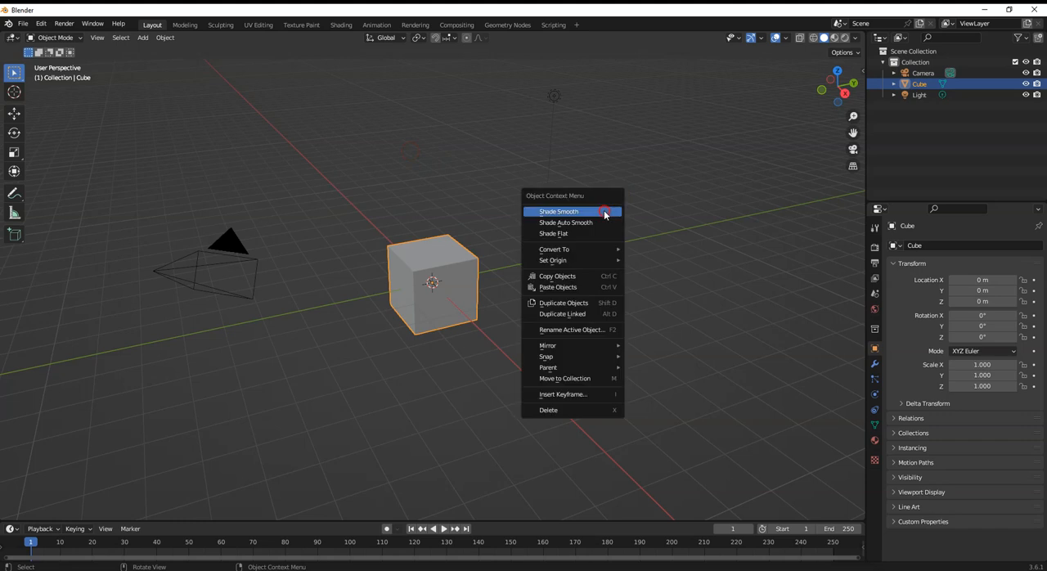
pyautogui.rightClick(474, 196)
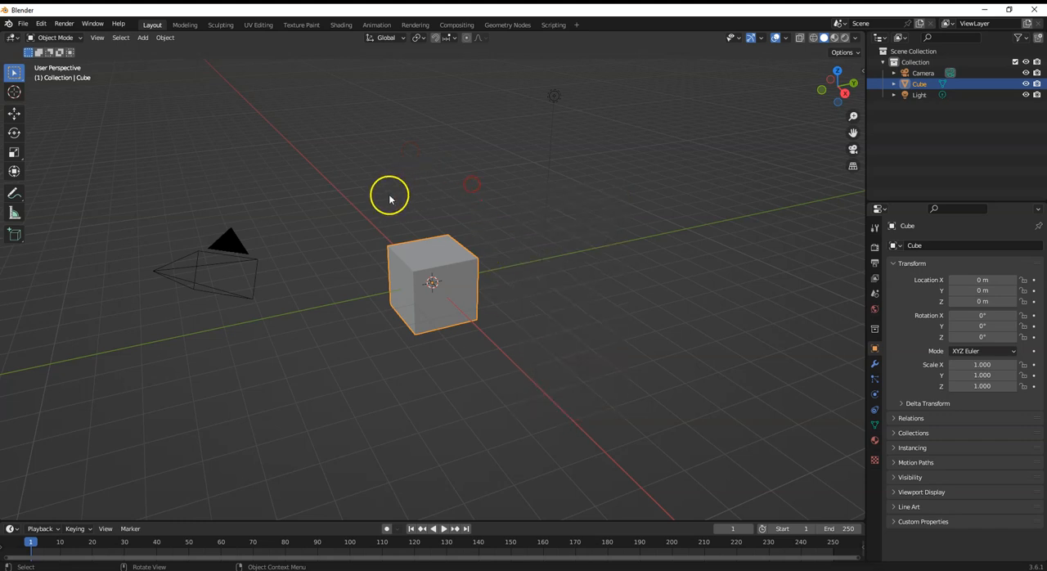
pyautogui.moveTo(538, 246); pyautogui.dragTo(522, 301)
# - Select the default cube, the camera and the light in turn, and clear the selection
pyautogui.click(443, 283)
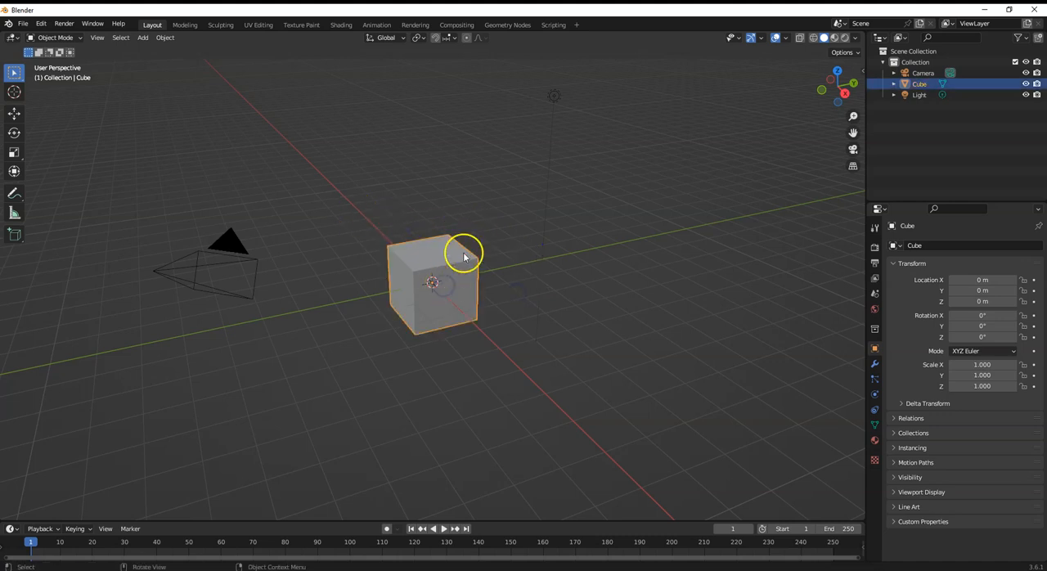
pyautogui.moveTo(452, 281)
pyautogui.mouseDown()
pyautogui.moveTo(421, 269)
pyautogui.moveTo(460, 279)
pyautogui.moveTo(446, 300)
pyautogui.mouseUp()
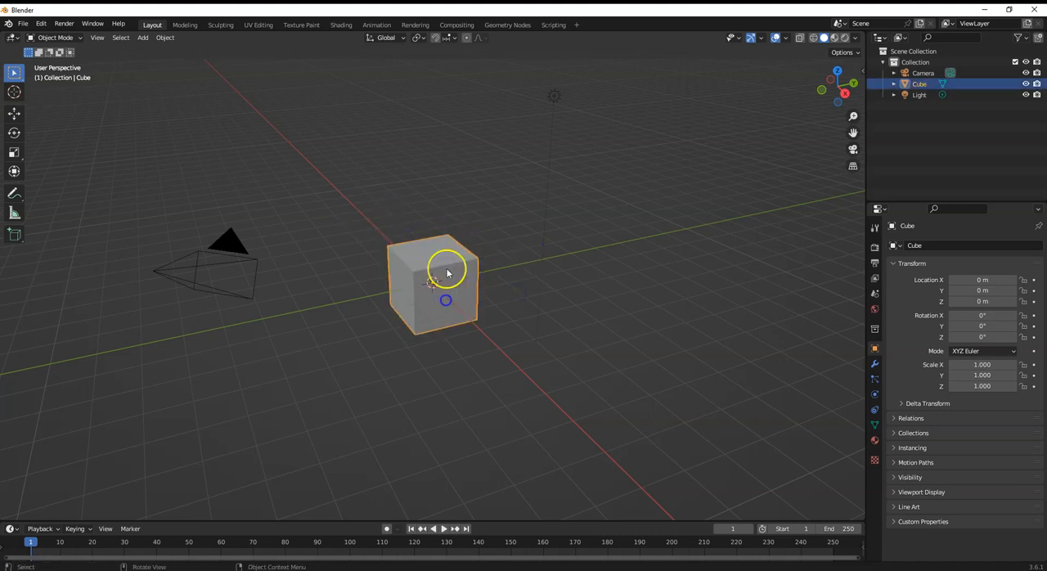
pyautogui.click(251, 273)
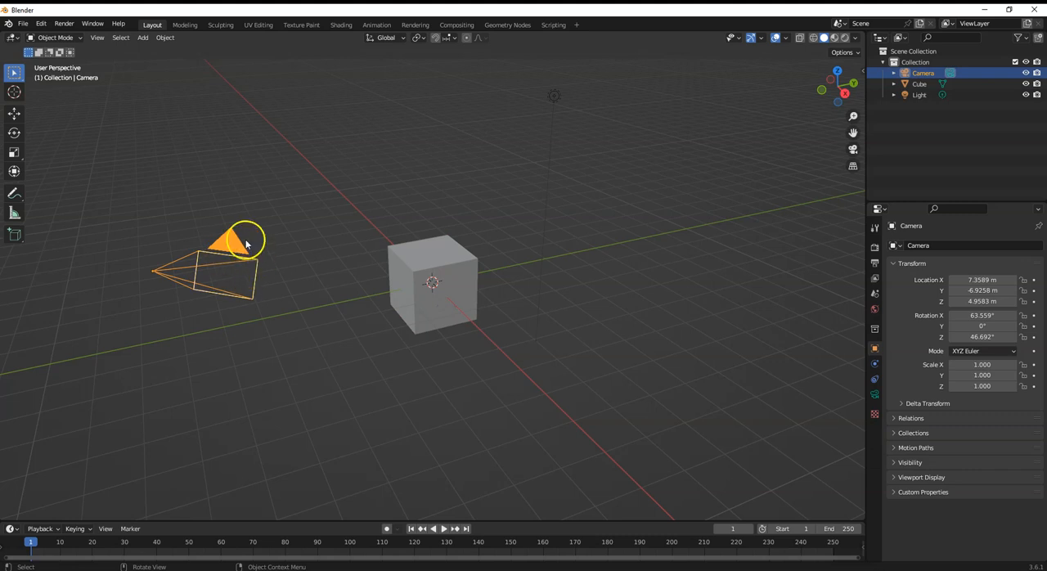
pyautogui.click(919, 95)
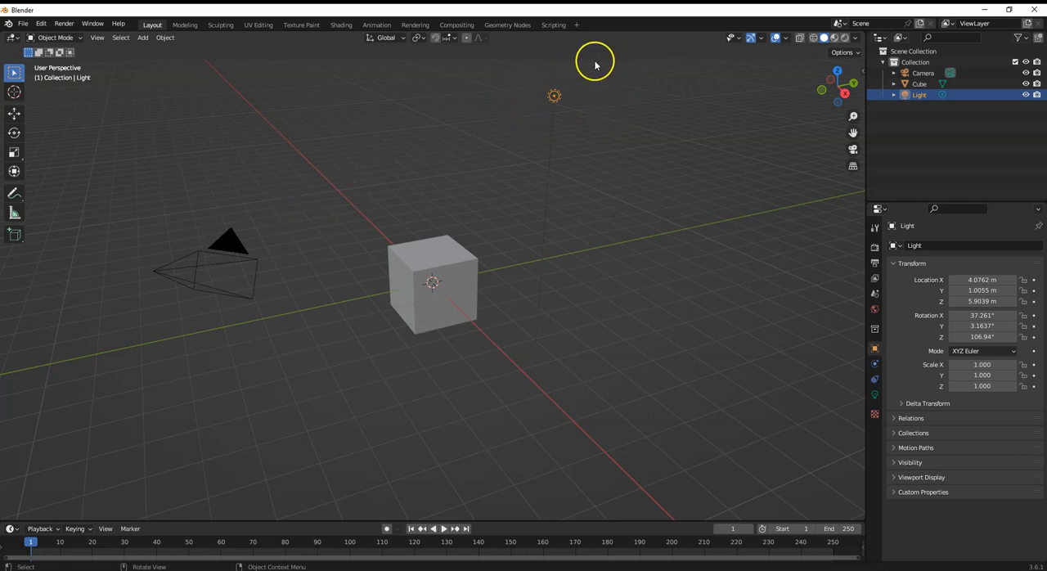
pyautogui.click(471, 210)
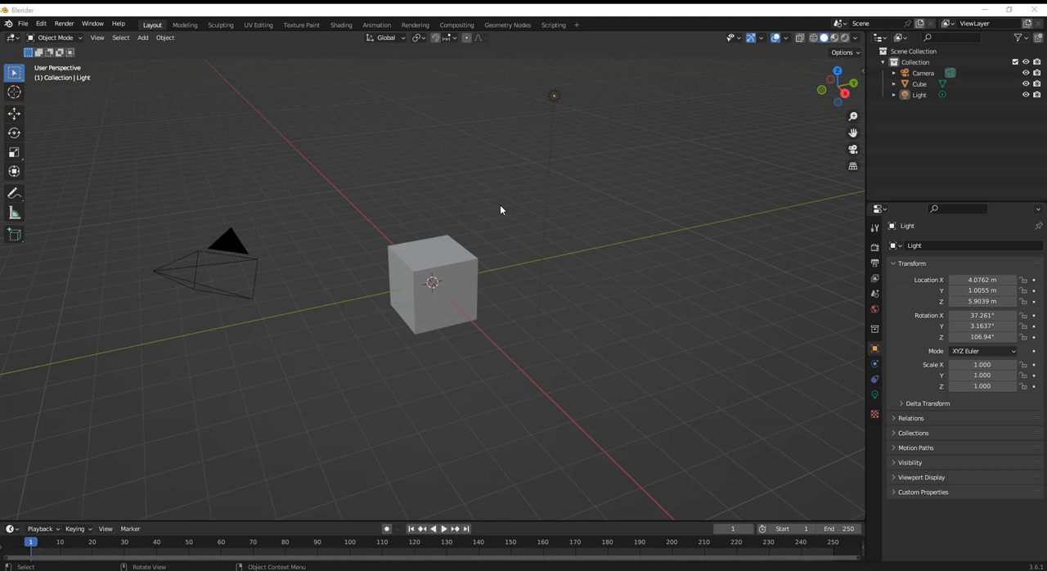
pyautogui.click(512, 183)
# - Select the camera, cube and light one after another in the viewport to examine their transform properties
pyautogui.click(187, 277)
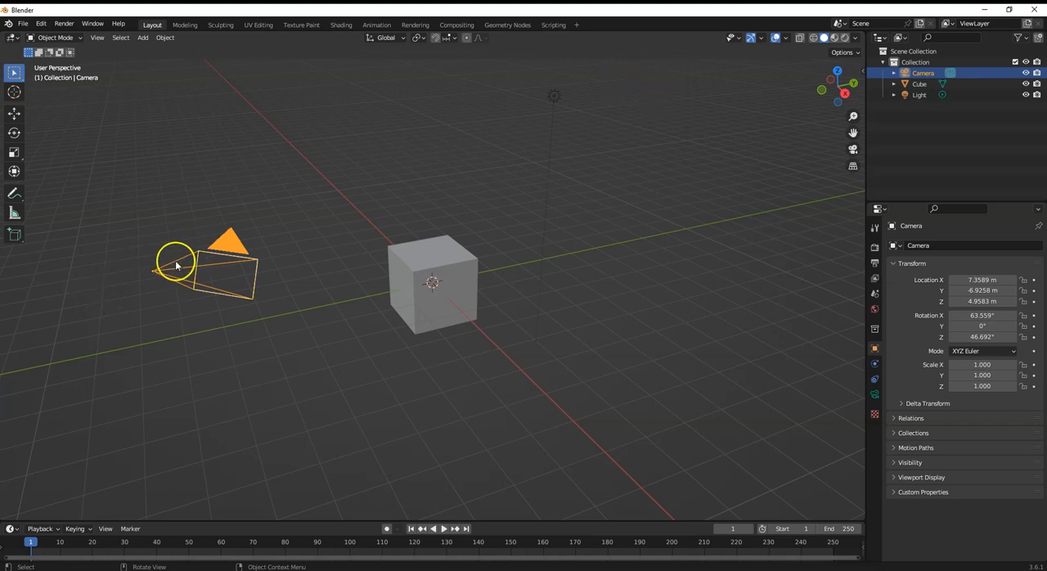
pyautogui.click(458, 306)
pyautogui.click(555, 97)
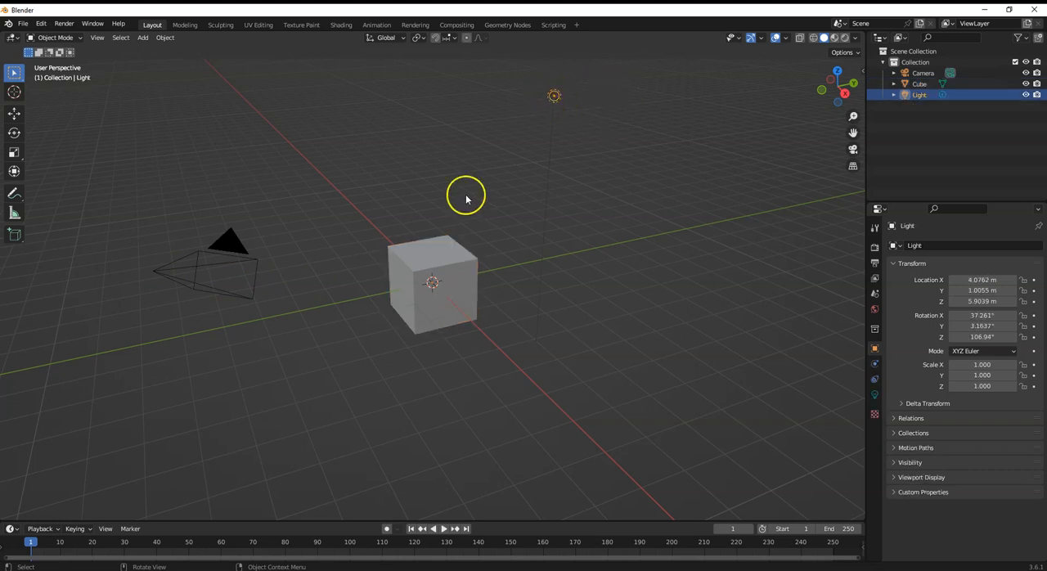
pyautogui.click(417, 291)
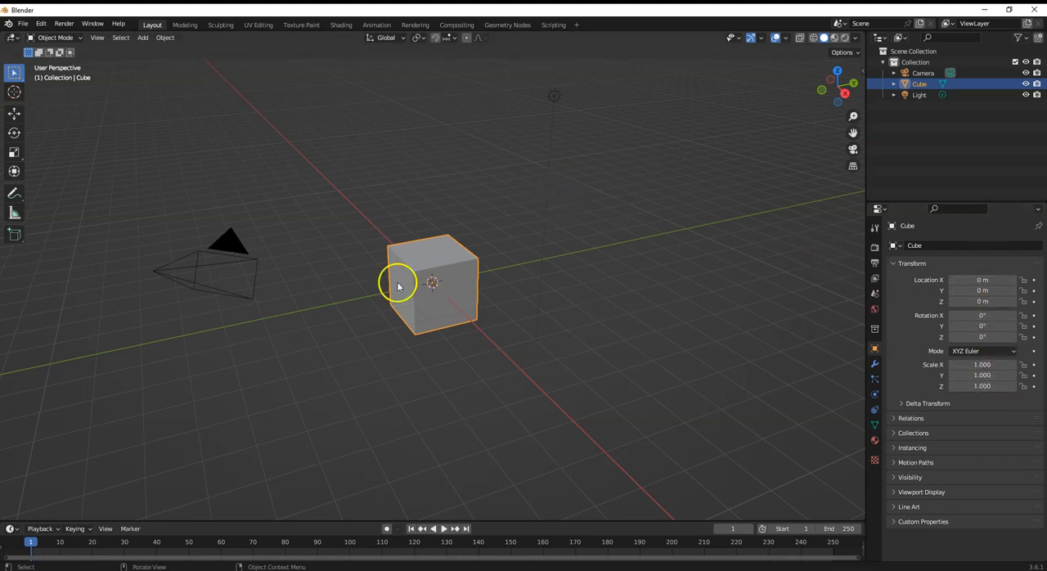
pyautogui.click(240, 284)
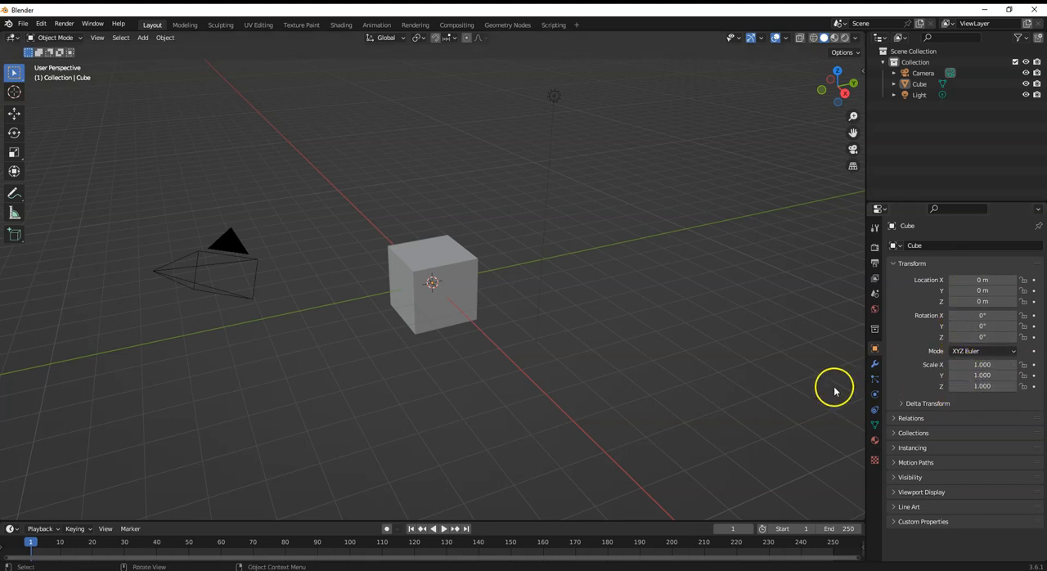
pyautogui.click(198, 268)
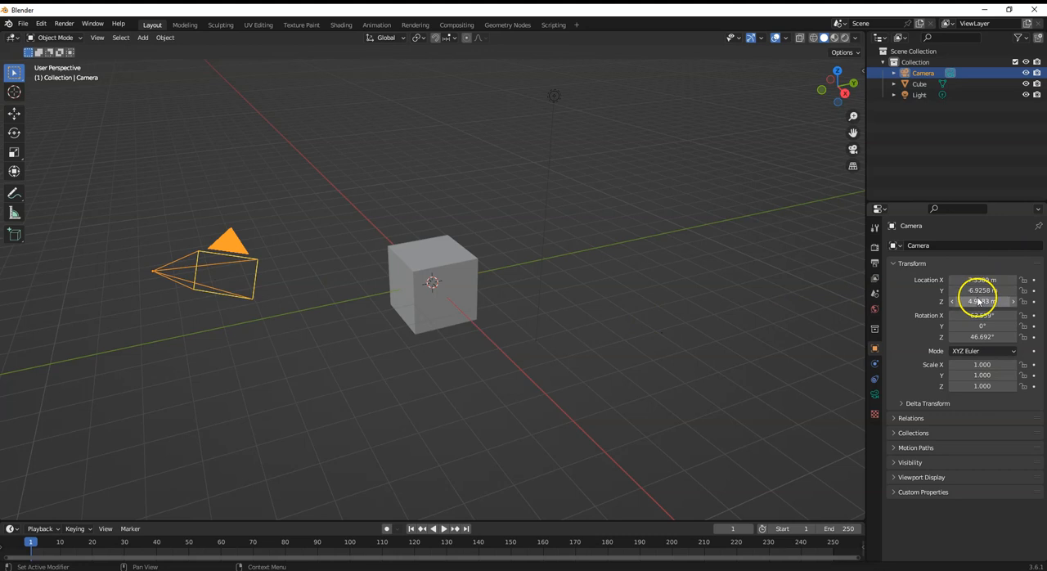
pyautogui.click(554, 96)
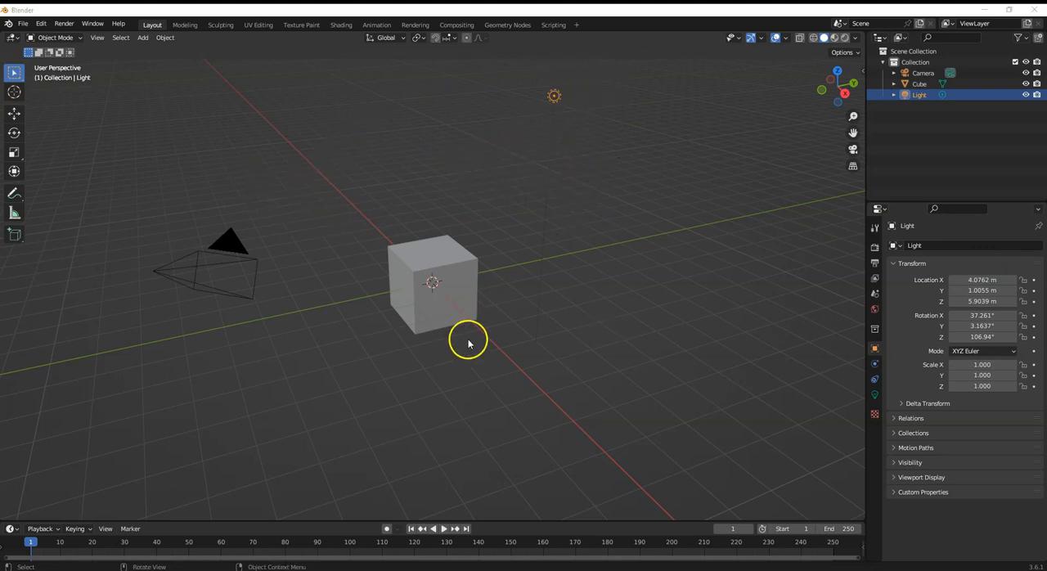
# - Try deleting the default cube, undo the deletion and dismiss a second delete confirmation
pyautogui.click(458, 289)
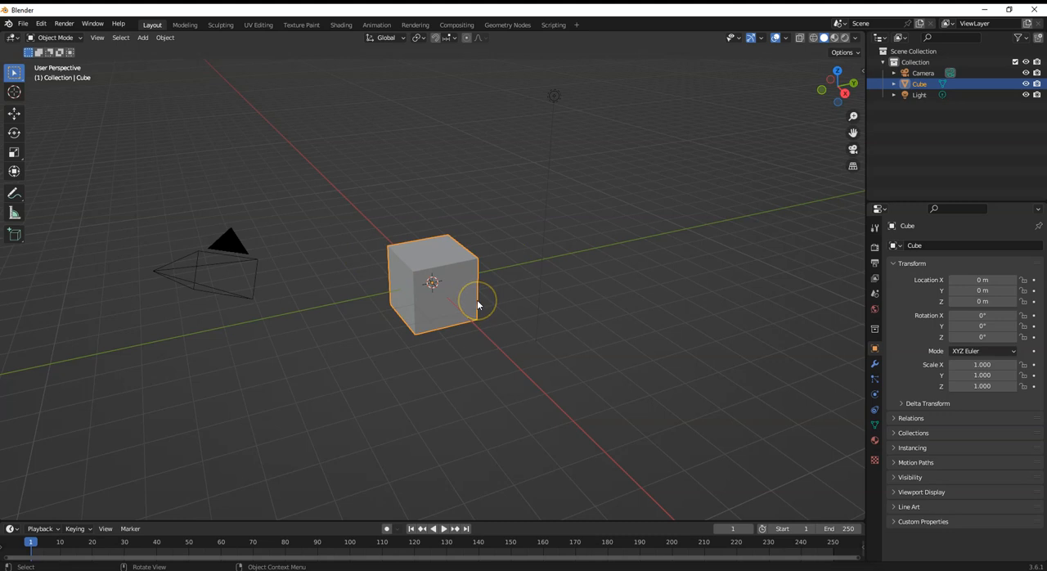
pyautogui.press('Delete')
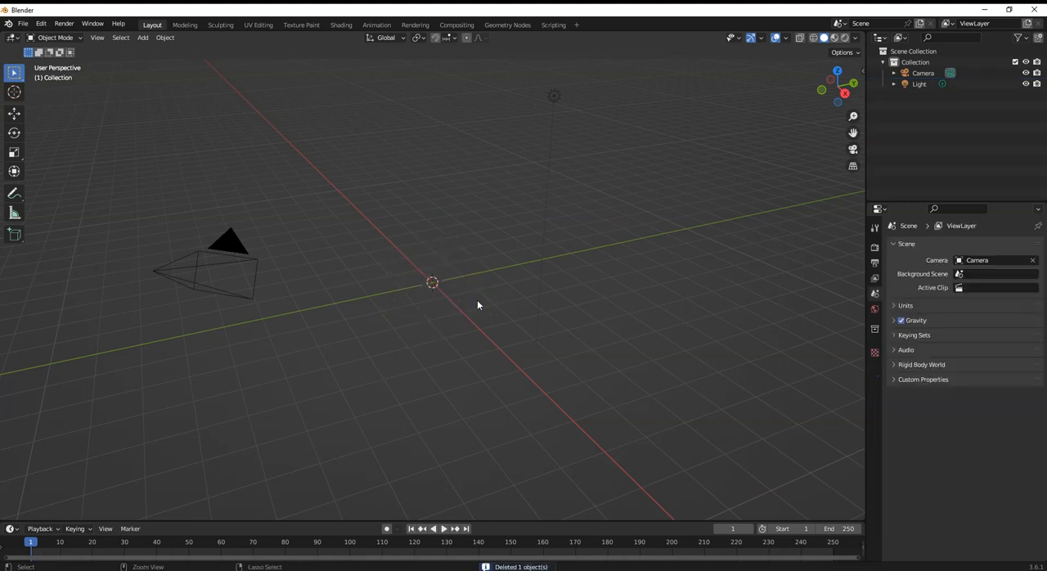
pyautogui.hotkey('ctrl', 'z')
pyautogui.press('x')
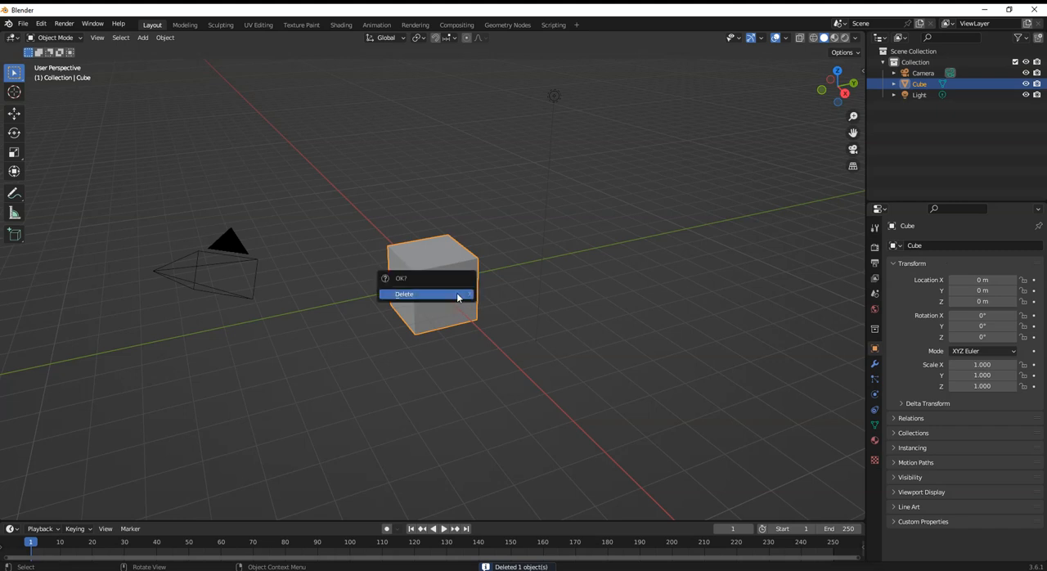
pyautogui.click(396, 277)
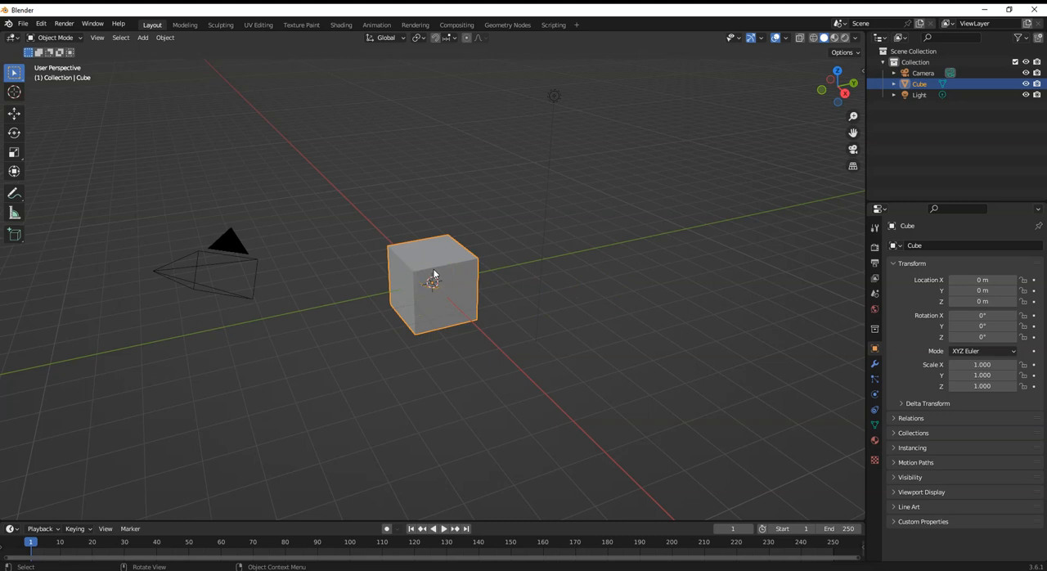
# - Delete the default cube from the scene
pyautogui.press('x')
pyautogui.press('Delete')
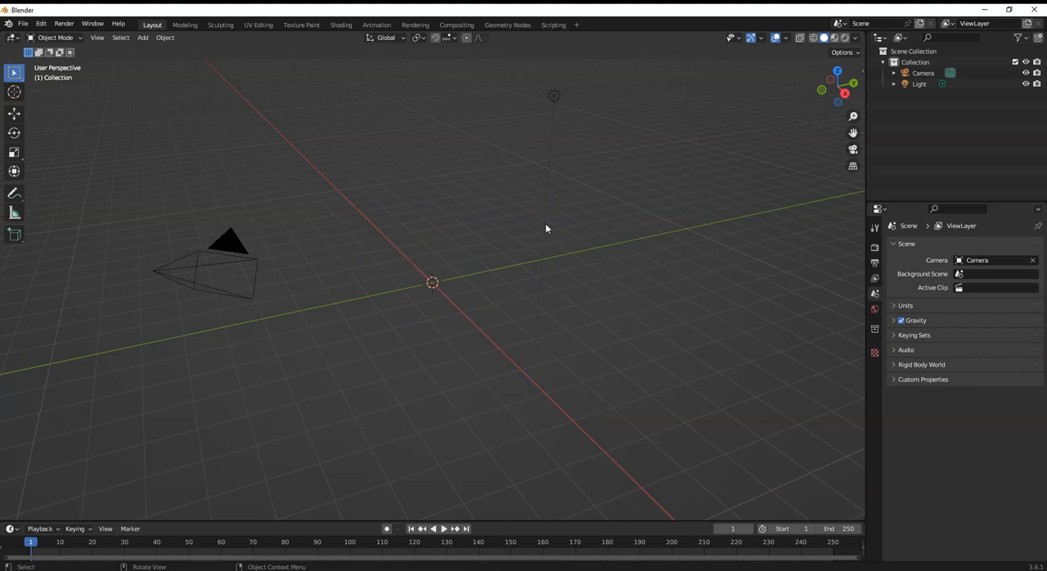
pyautogui.click(566, 261)
# - Add a UV sphere mesh at the world origin
pyautogui.click(143, 39)
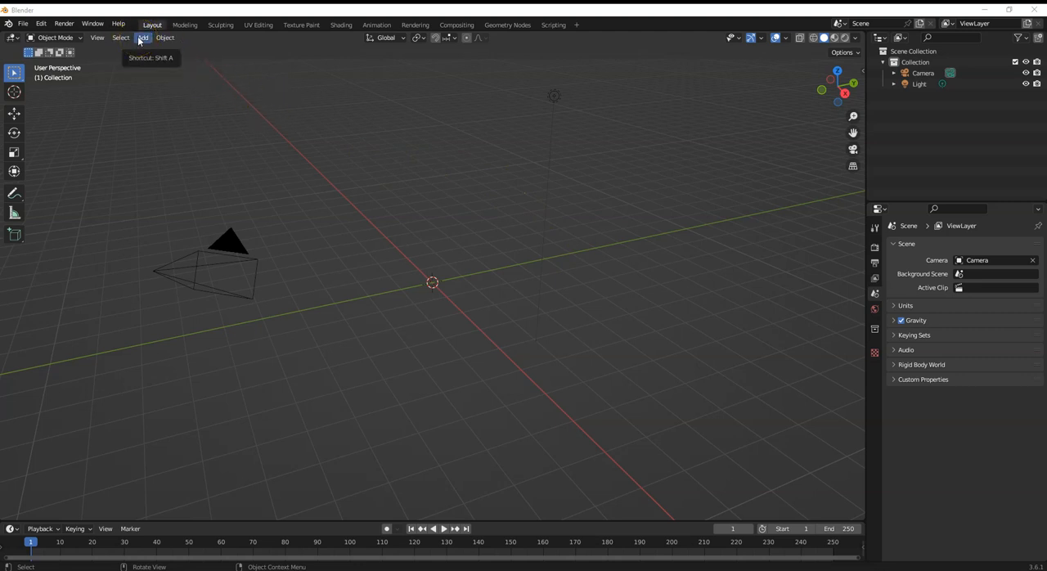
pyautogui.click(143, 37)
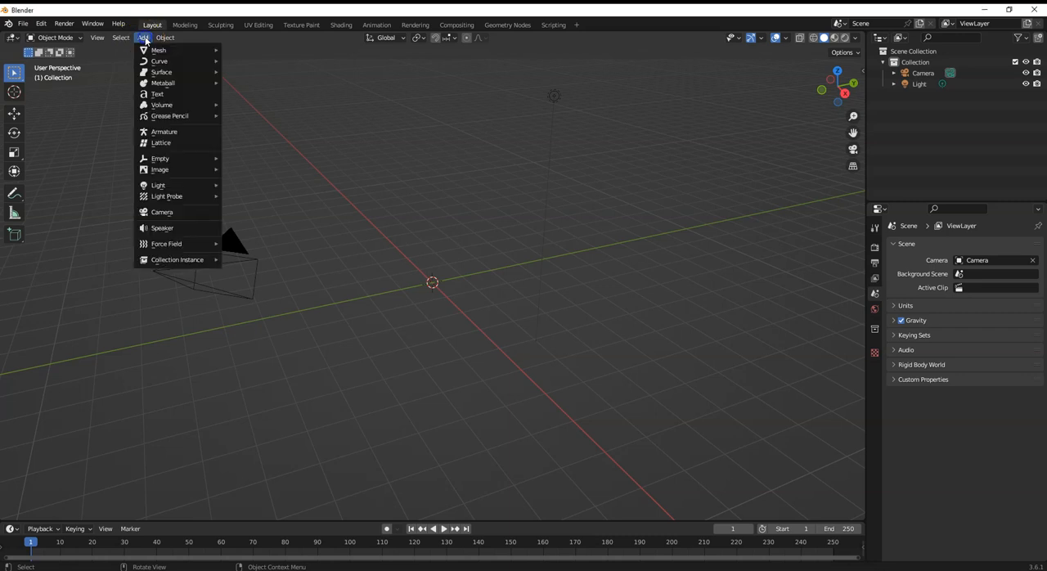
pyautogui.moveTo(148, 51)
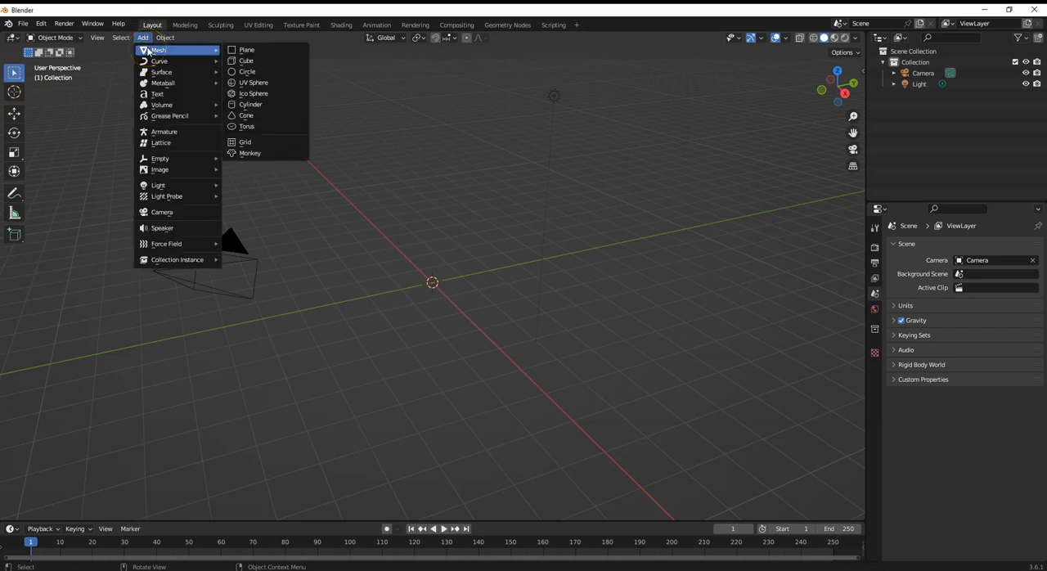
pyautogui.click(254, 85)
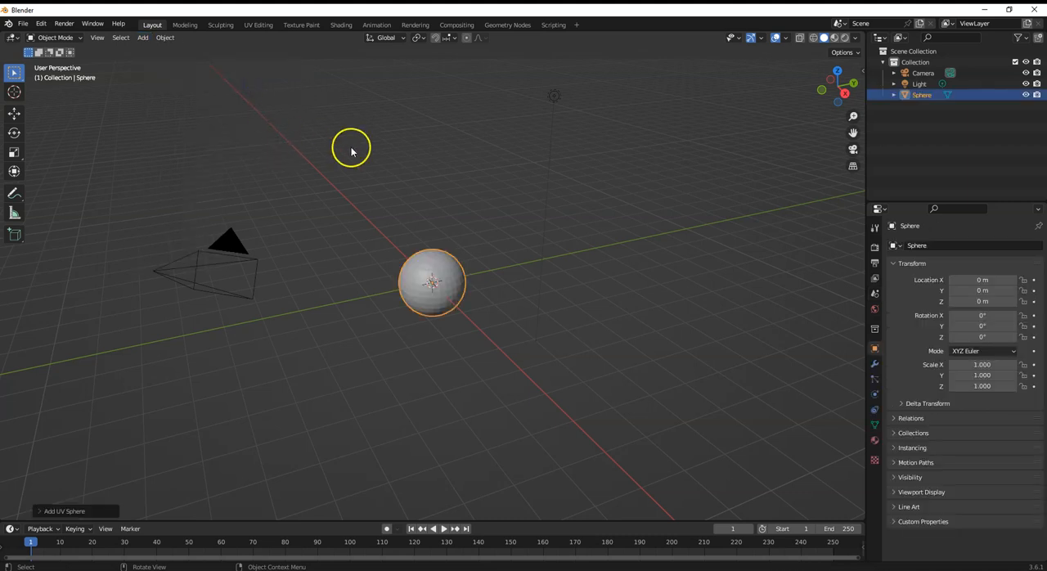
pyautogui.scroll(2, 462, 324)
pyautogui.scroll(2, 463, 324)
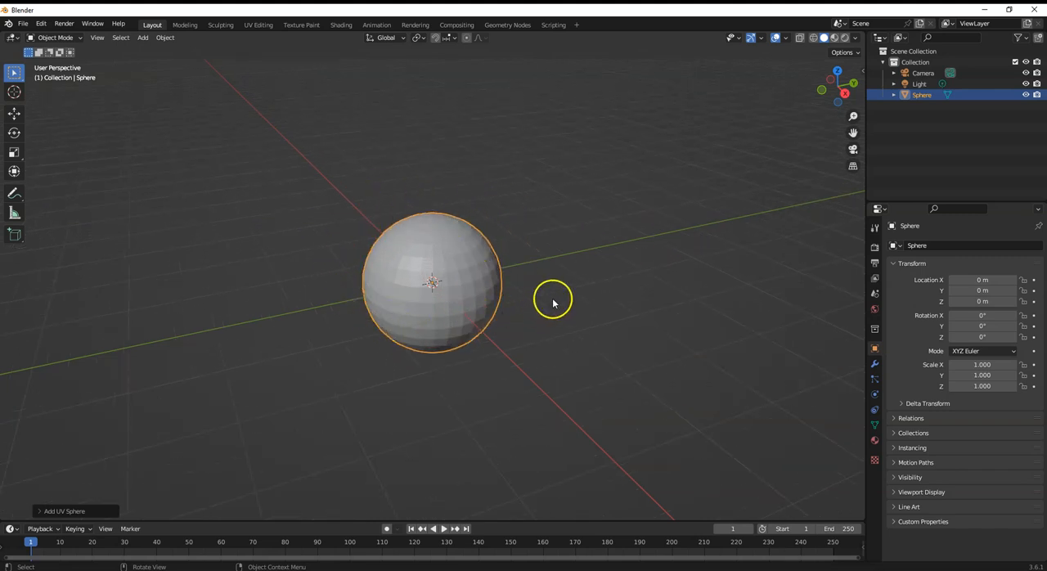
# - Reposition the 3D cursor onto the sphere's lower-right surface with the Cursor tool
pyautogui.rightClick(562, 323)
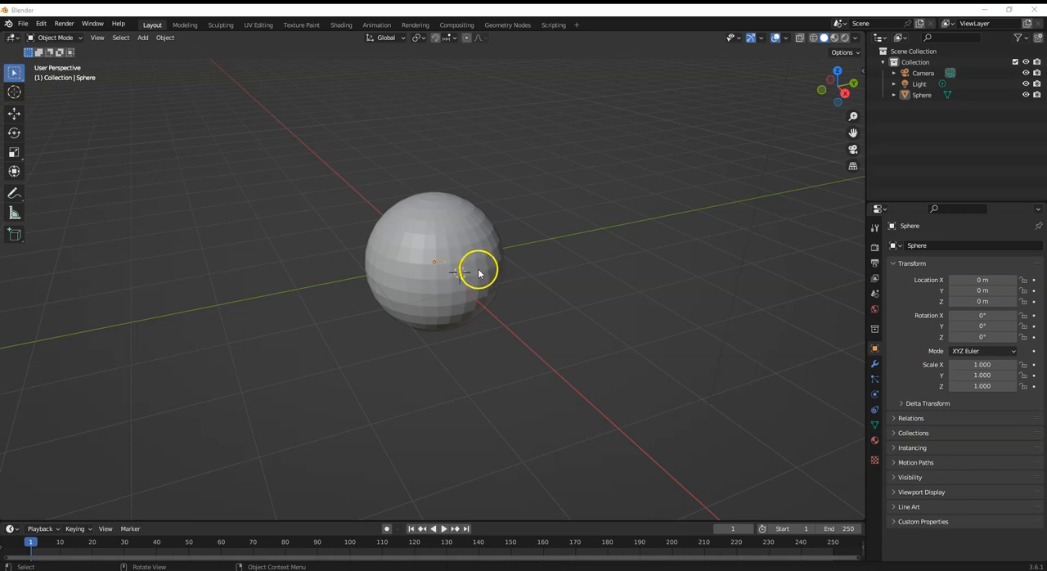
pyautogui.click(14, 93)
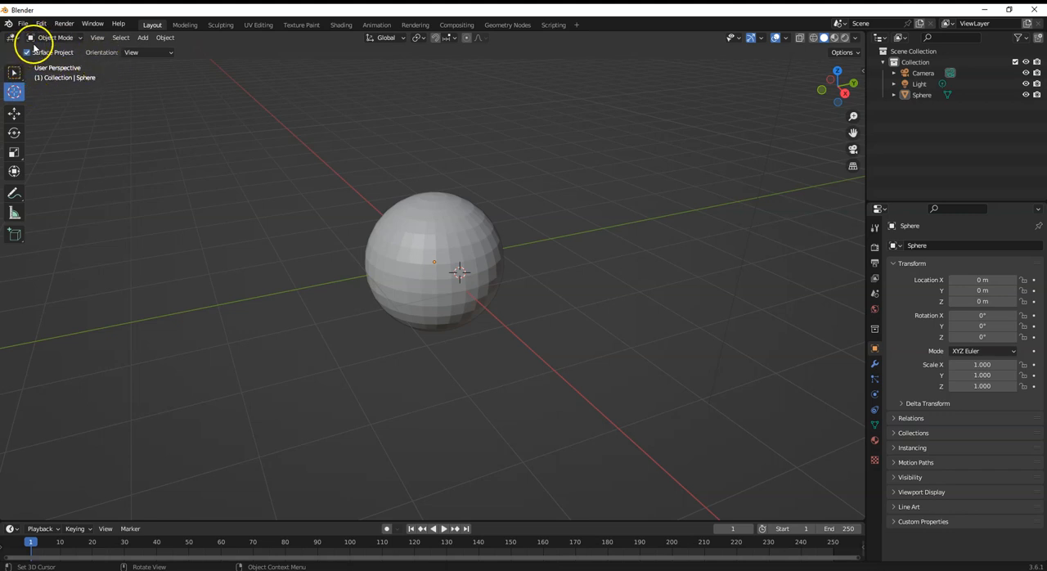
pyautogui.moveTo(452, 244); pyautogui.dragTo(464, 276)
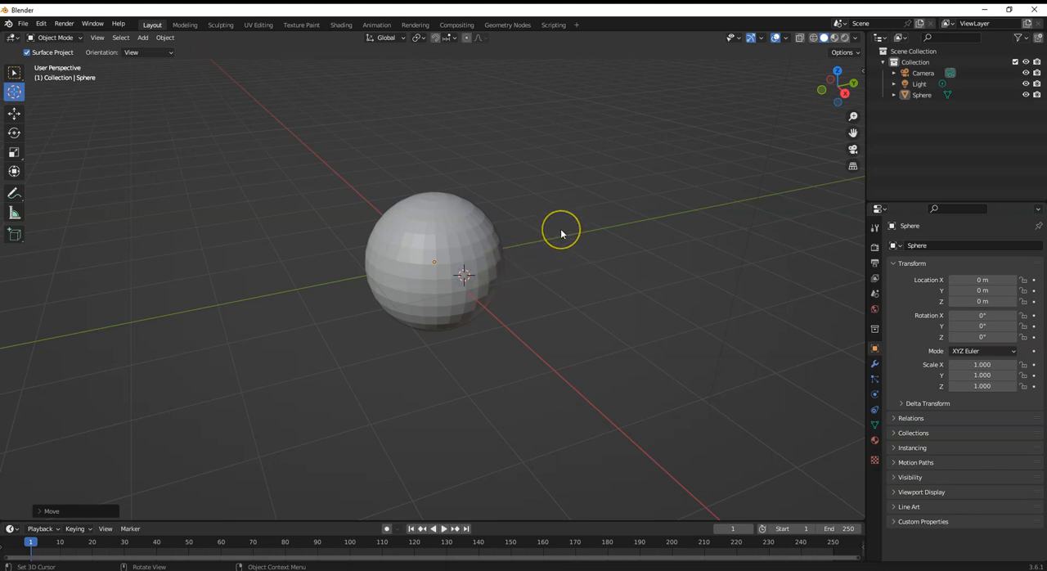
# - Examine the sphere from different distances and angles, including the back and front orthographic views
pyautogui.scroll(-2, 561, 228)
pyautogui.scroll(5, 563, 229)
pyautogui.scroll(-5, 563, 228)
pyautogui.scroll(4, 563, 228)
pyautogui.scroll(-1, 563, 233)
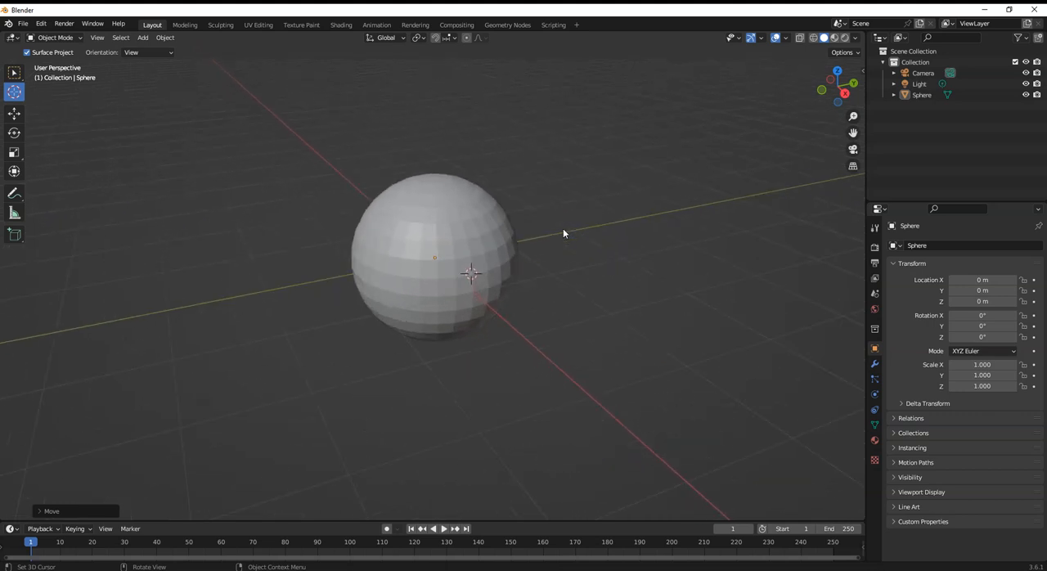
pyautogui.click(573, 230)
pyautogui.moveTo(574, 227)
pyautogui.mouseDown(button='middle')
pyautogui.moveTo(572, 265)
pyautogui.moveTo(614, 229)
pyautogui.moveTo(466, 195)
pyautogui.moveTo(463, 260)
pyautogui.moveTo(689, 247)
pyautogui.moveTo(676, 161)
pyautogui.moveTo(481, 76)
pyautogui.moveTo(351, 236)
pyautogui.moveTo(575, 398)
pyautogui.moveTo(696, 202)
pyautogui.moveTo(455, 256)
pyautogui.moveTo(575, 294)
pyautogui.moveTo(616, 267)
pyautogui.moveTo(501, 225)
pyautogui.moveTo(567, 236)
pyautogui.mouseUp(button='middle')
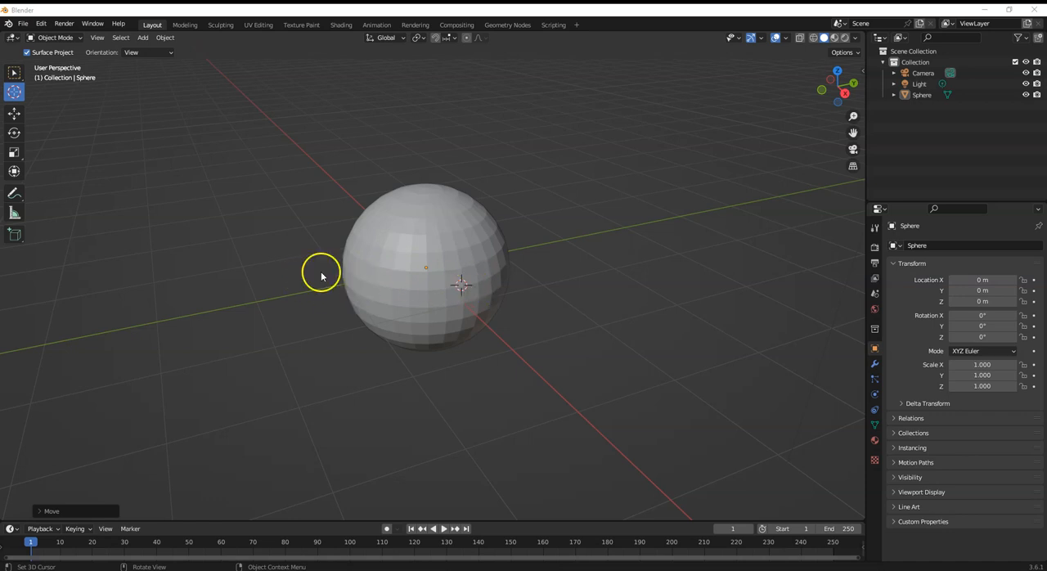
pyautogui.moveTo(283, 270); pyautogui.dragTo(311, 265, button='middle')
pyautogui.keyDown('alt'); pyautogui.moveTo(481, 276); pyautogui.dragTo(519, 290, button='middle'); pyautogui.keyUp('alt')
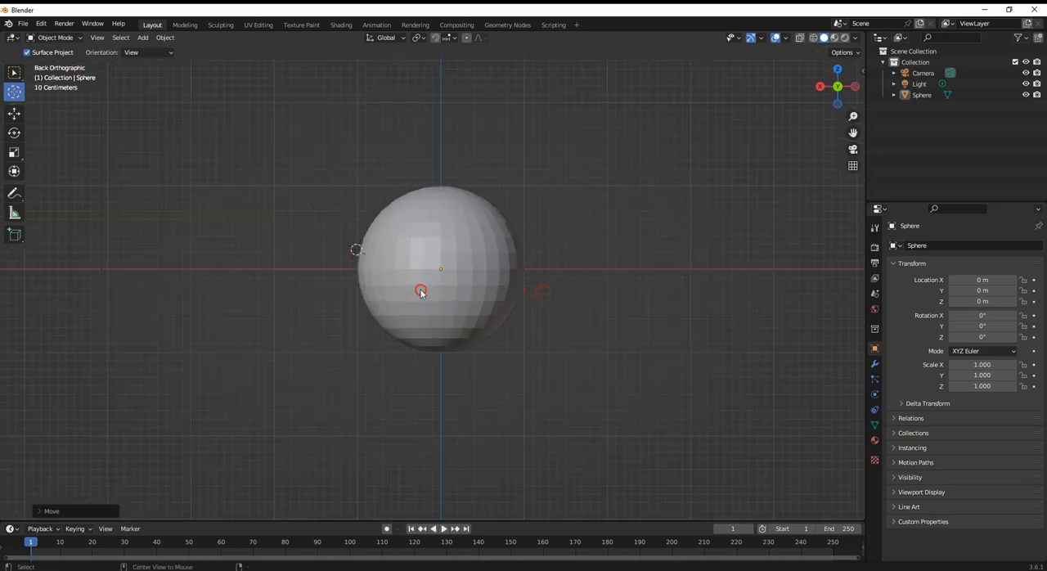
pyautogui.keyDown('alt'); pyautogui.moveTo(320, 294); pyautogui.dragTo(414, 303, button='middle'); pyautogui.keyUp('alt')
pyautogui.keyDown('alt'); pyautogui.moveTo(370, 273); pyautogui.dragTo(445, 300, button='middle'); pyautogui.keyUp('alt')
pyautogui.keyDown('alt'); pyautogui.scroll(-1, 398, 295); pyautogui.keyUp('alt')
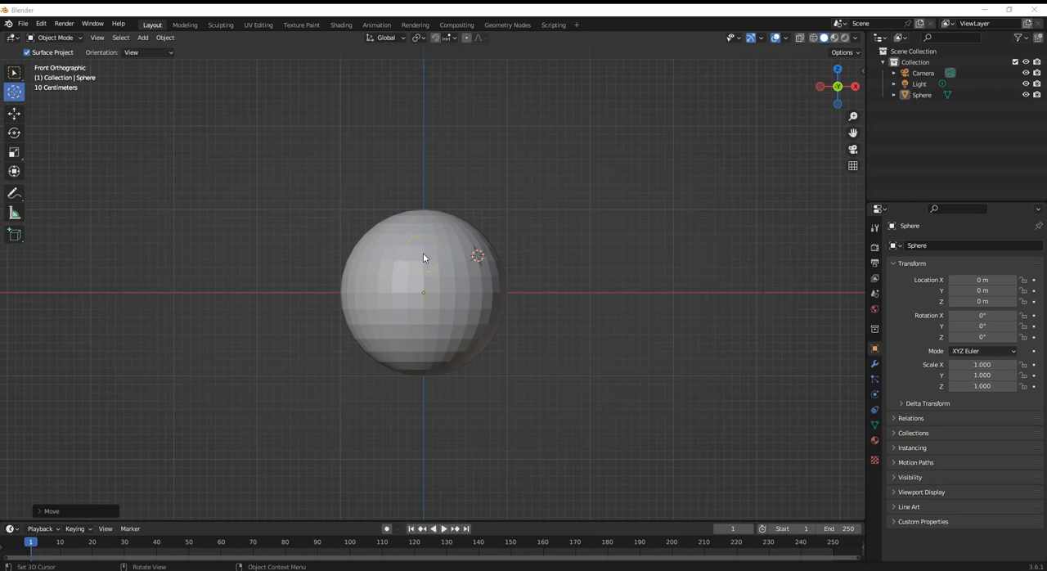
# - Place the 3D cursor on the sphere's front surface and add a cube mesh there, seen through the camera
pyautogui.click(423, 254)
pyautogui.press('KP_0')
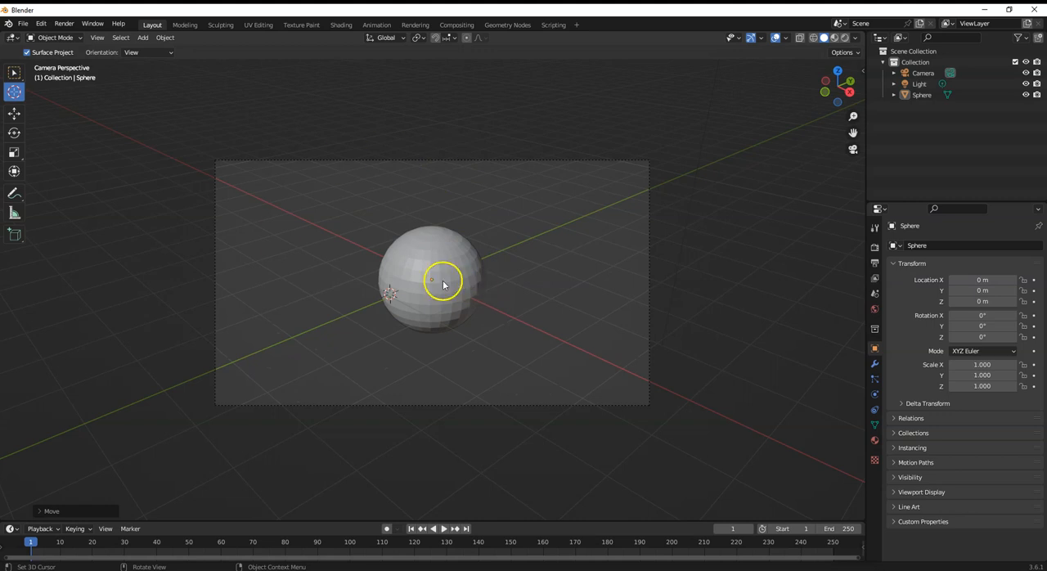
pyautogui.click(145, 37)
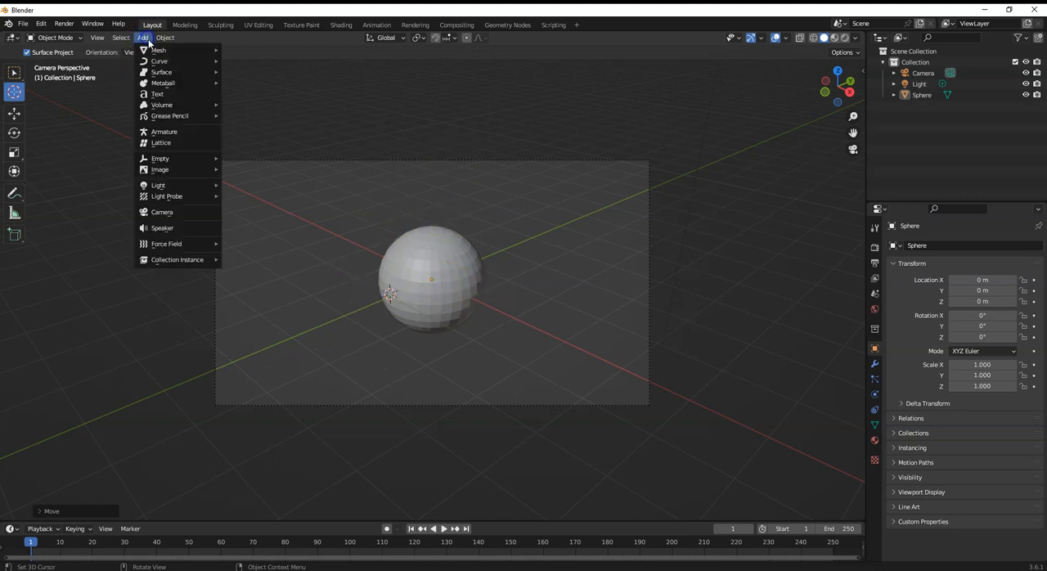
pyautogui.moveTo(159, 62)
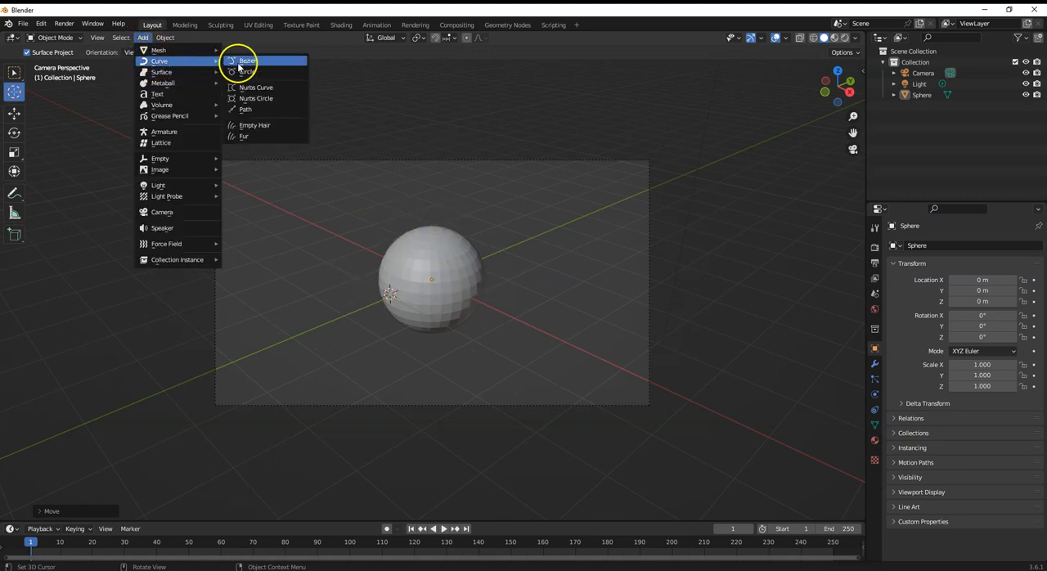
pyautogui.moveTo(204, 52)
pyautogui.click(253, 62)
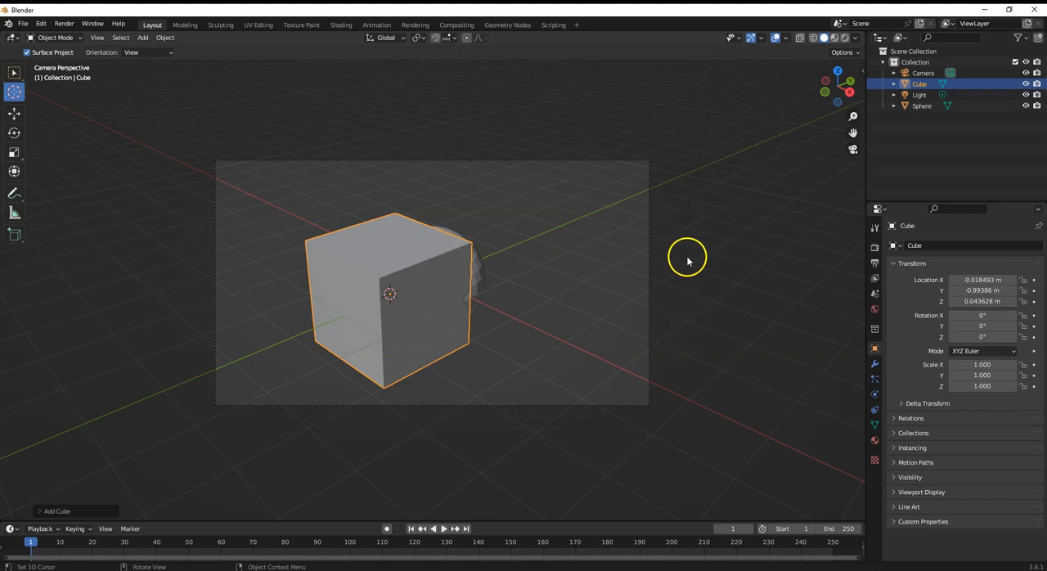
# - Reduce the newly added cube's size to 1.02 m in its creation settings
pyautogui.press('space')
pyautogui.press('space')
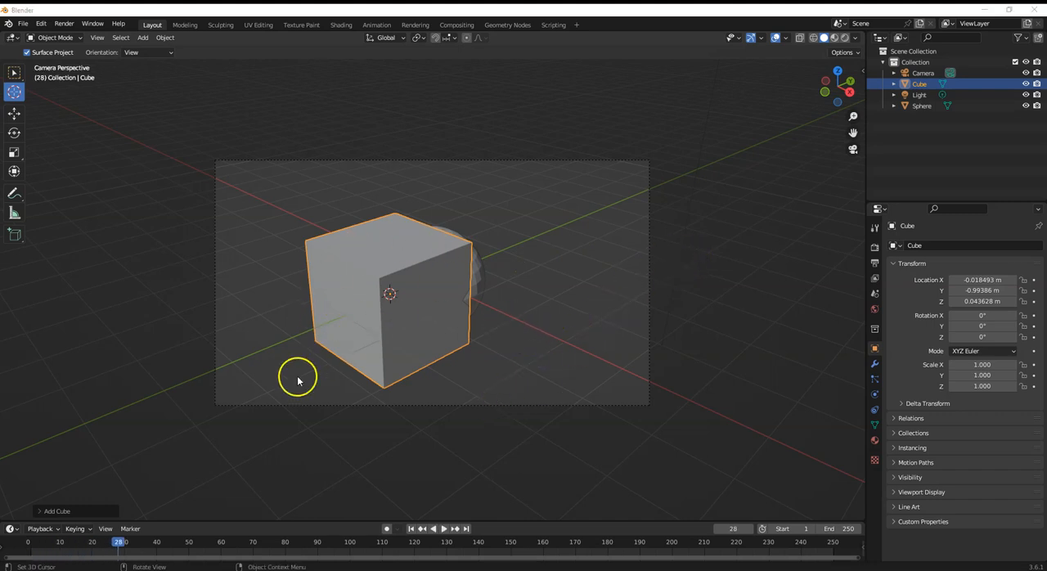
pyautogui.click(40, 511)
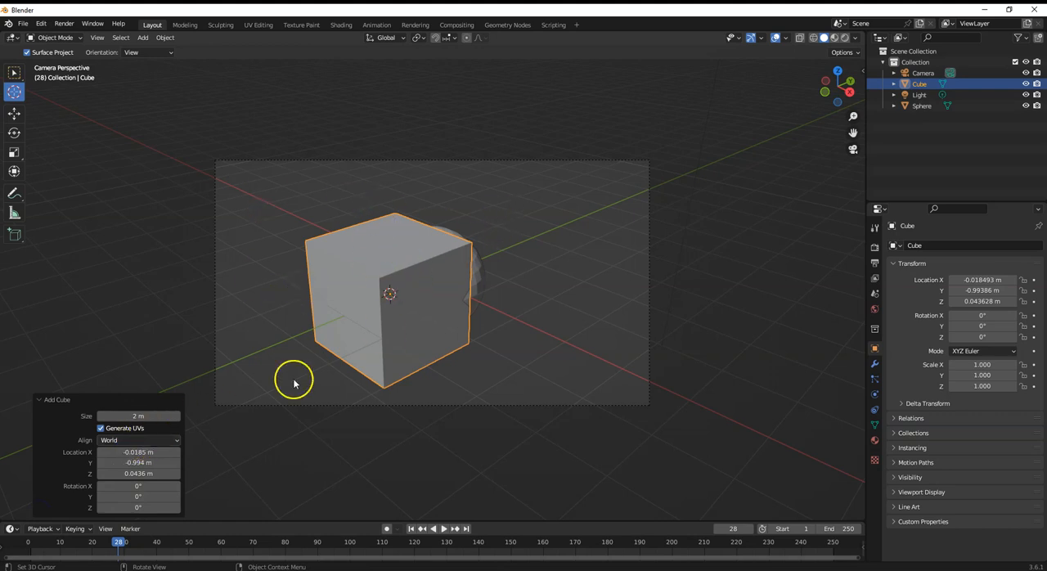
pyautogui.moveTo(141, 416); pyautogui.dragTo(616, 292)
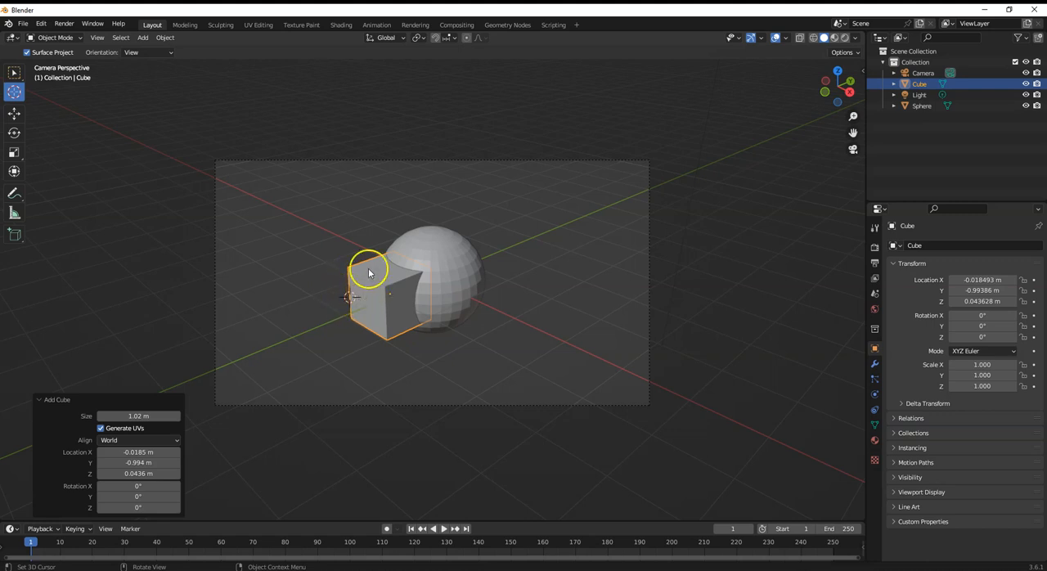
# - Add a second UV sphere mesh at the 3D cursor beside the cube
pyautogui.click(141, 37)
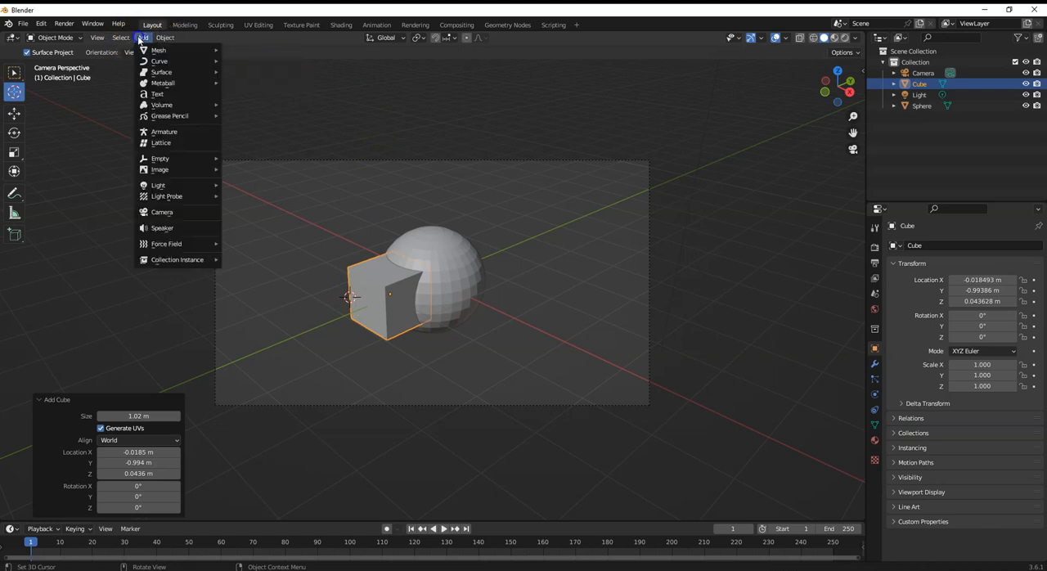
pyautogui.moveTo(147, 61)
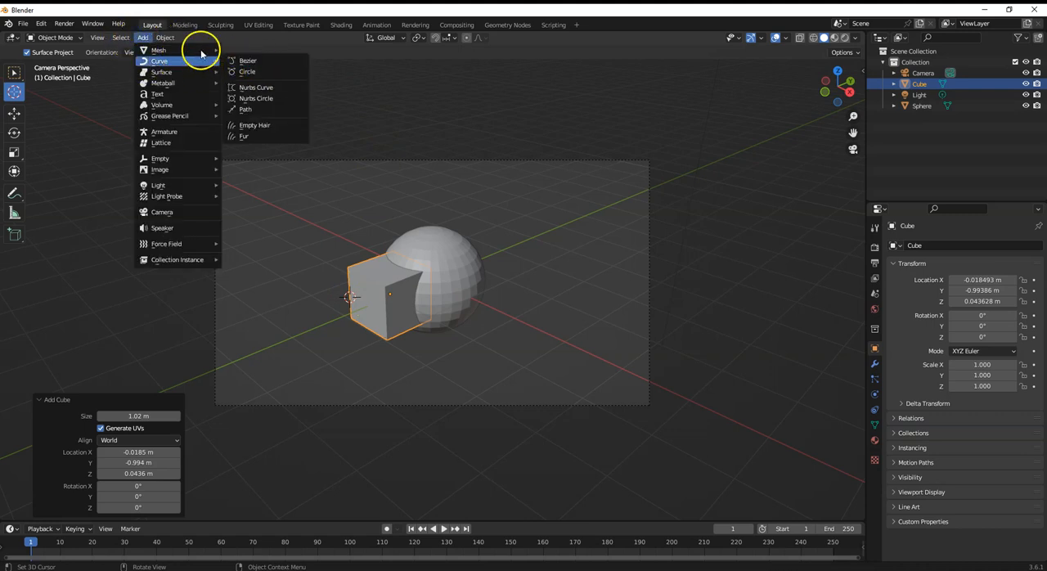
pyautogui.moveTo(196, 51)
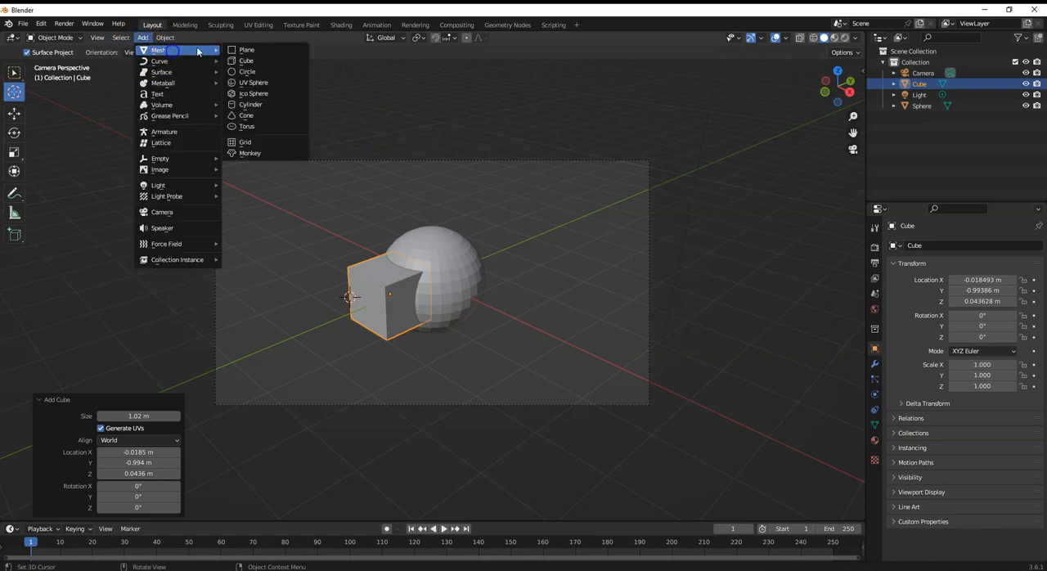
pyautogui.click(249, 84)
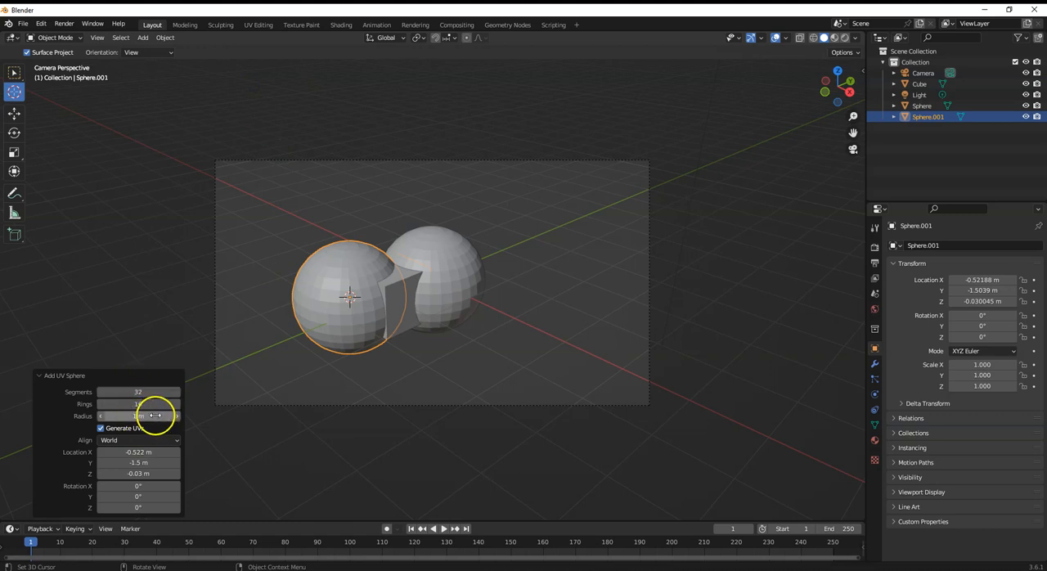
# - Try a radius of 0.67 m on the new sphere, and set it back to 1 m
pyautogui.moveTo(139, 418)
pyautogui.mouseDown()
pyautogui.moveTo(176, 418)
pyautogui.moveTo(135, 418)
pyautogui.mouseUp()
pyautogui.moveTo(394, 280); pyautogui.dragTo(655, 285)
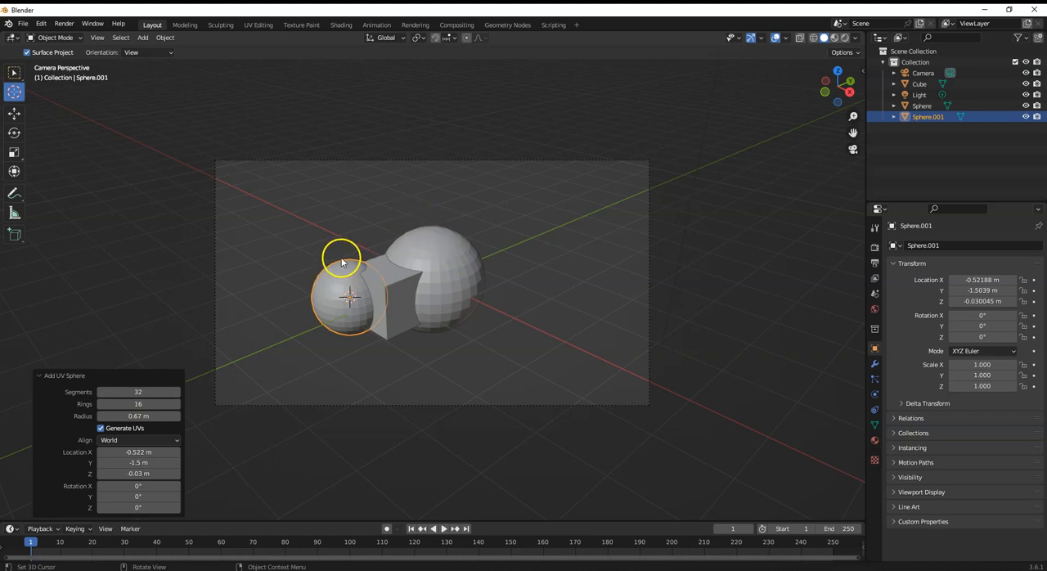
pyautogui.moveTo(140, 416); pyautogui.dragTo(426, 274)
# - Try 69 and 3 rings on the new sphere, and settle on 12 rings
pyautogui.click(137, 404)
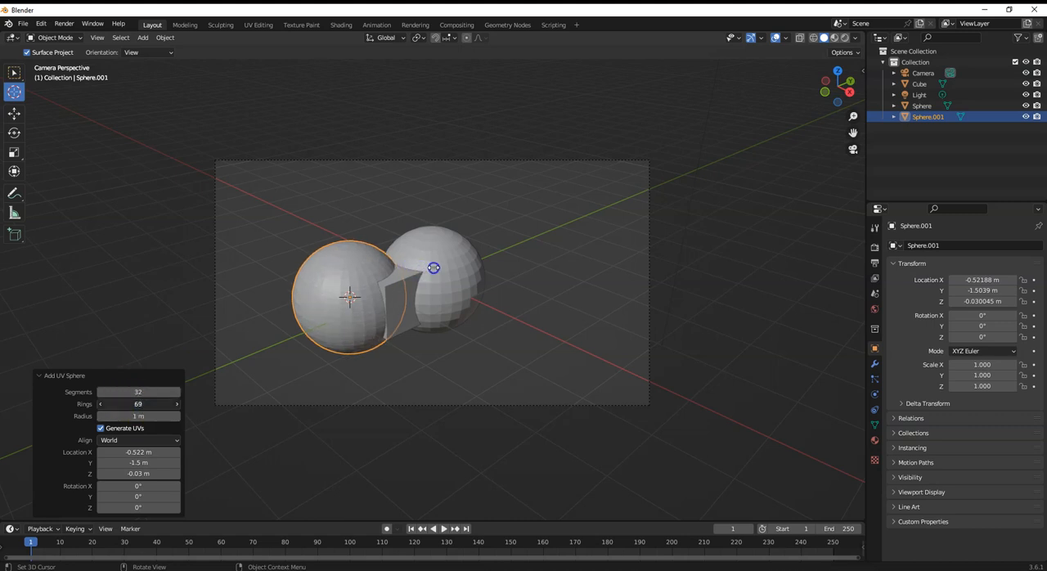
pyautogui.moveTo(413, 267); pyautogui.dragTo(395, 273)
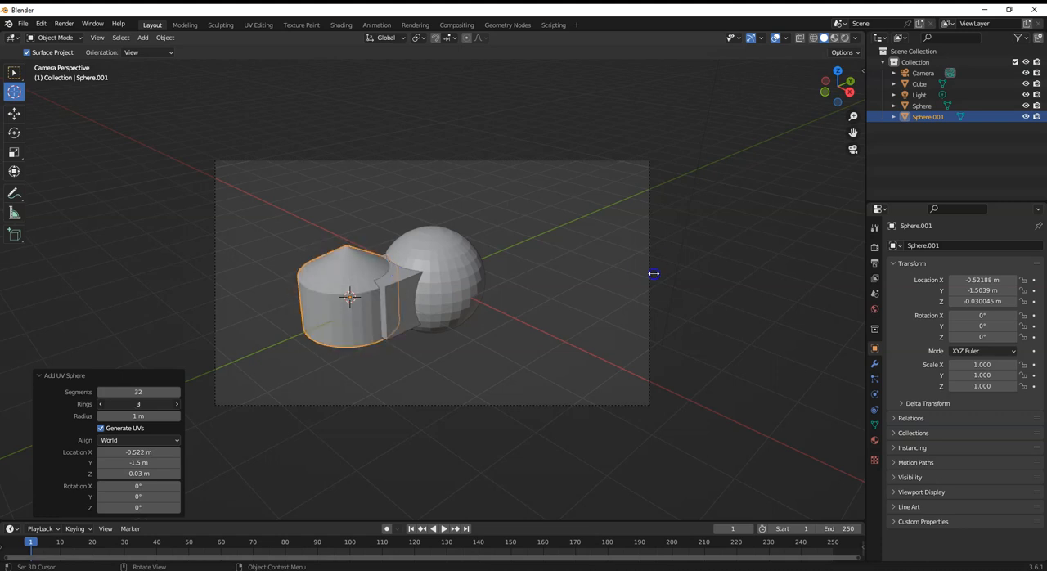
pyautogui.moveTo(653, 274); pyautogui.dragTo(396, 277)
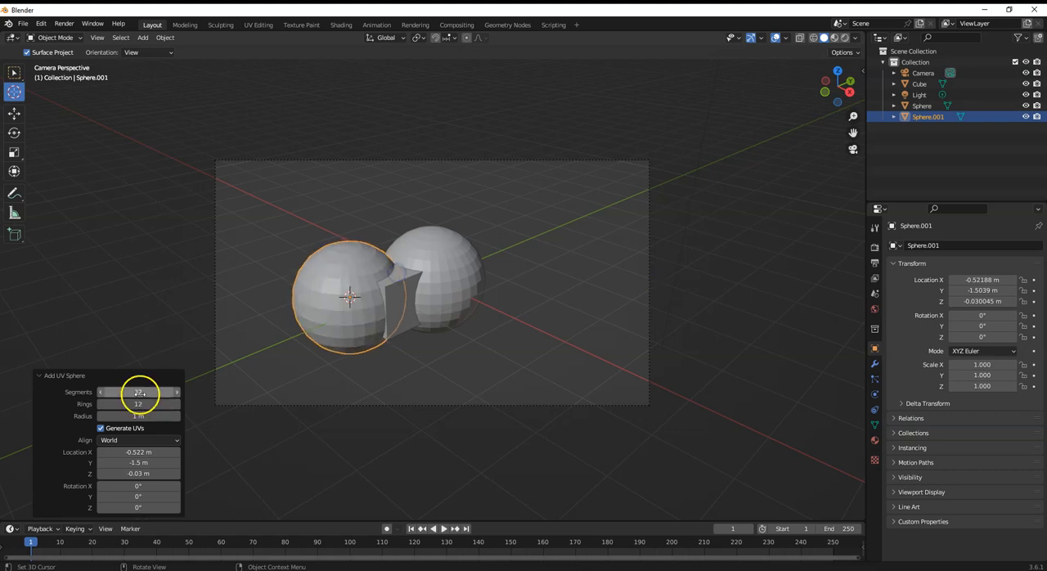
# - Give the new sphere a low-poly shape with 7 segments and 4 rings
pyautogui.click(139, 392)
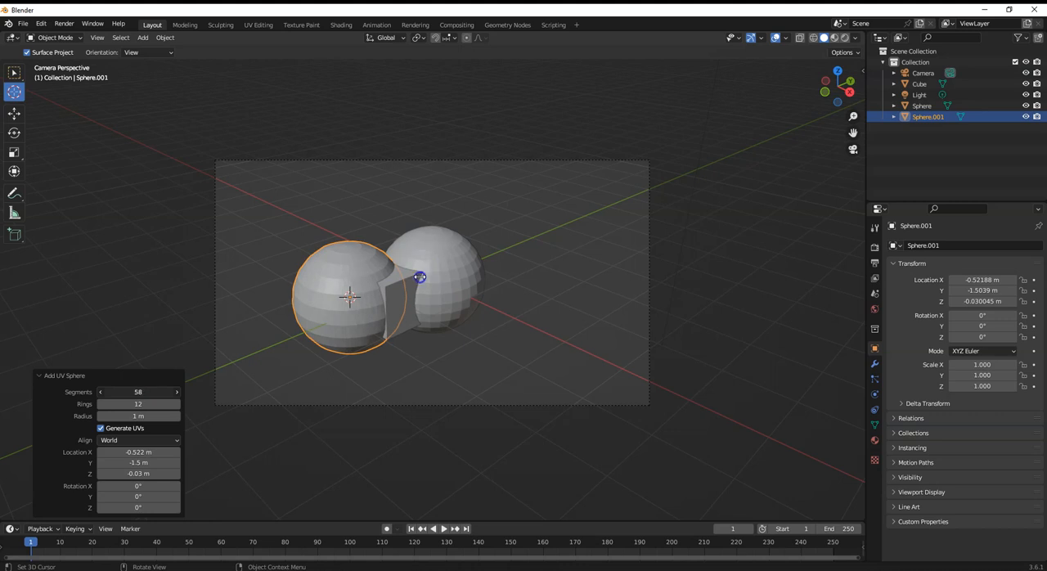
pyautogui.moveTo(406, 281); pyautogui.dragTo(651, 290)
pyautogui.moveTo(134, 404); pyautogui.dragTo(163, 404)
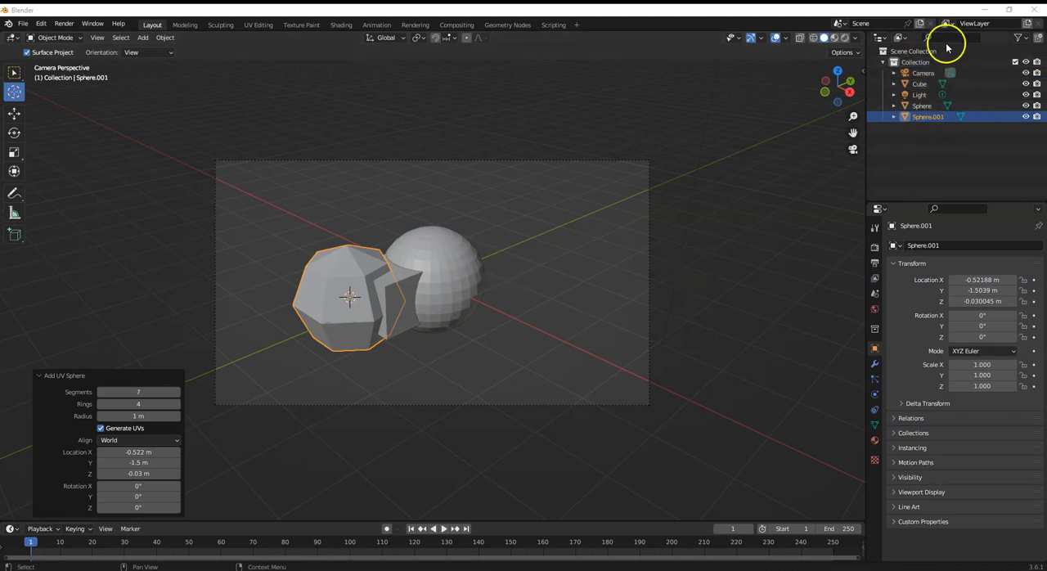
# - Rename the low-poly object Sphere.001 to "Low-Poly Sphere" in the scene collection and keep it selected
pyautogui.click(923, 107)
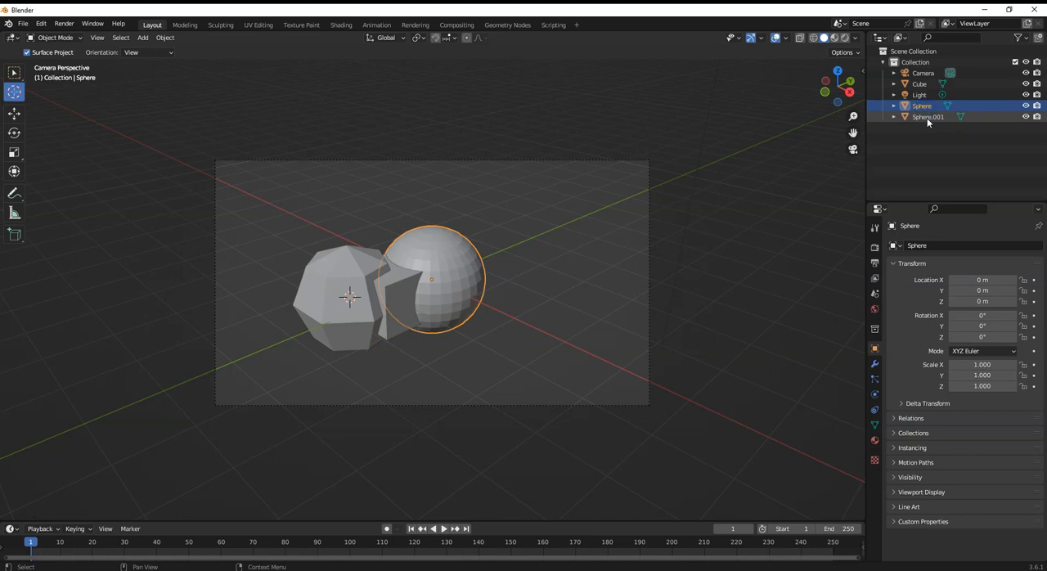
pyautogui.click(927, 117)
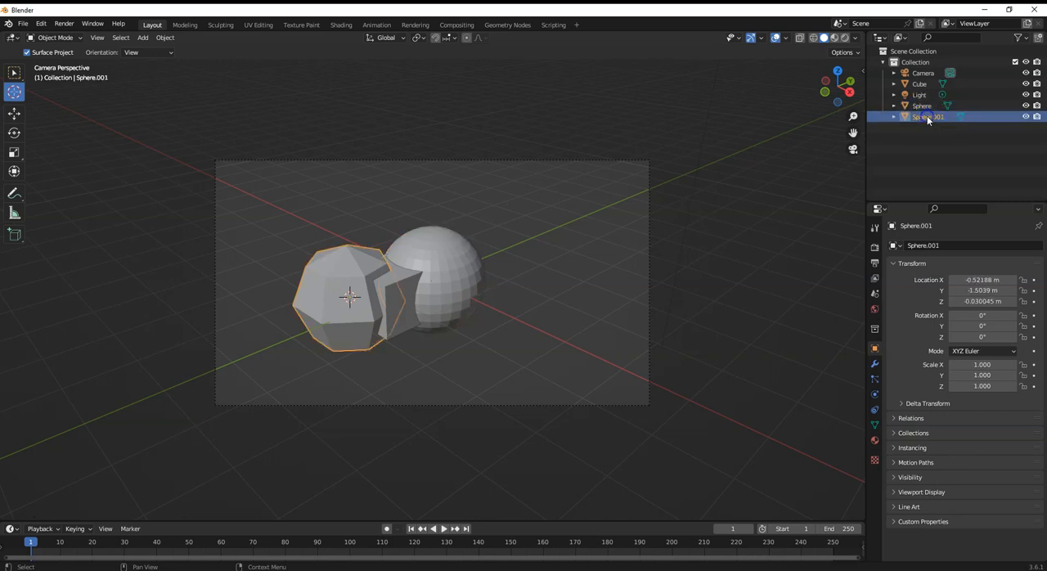
pyautogui.click(923, 119)
pyautogui.doubleClick(923, 119)
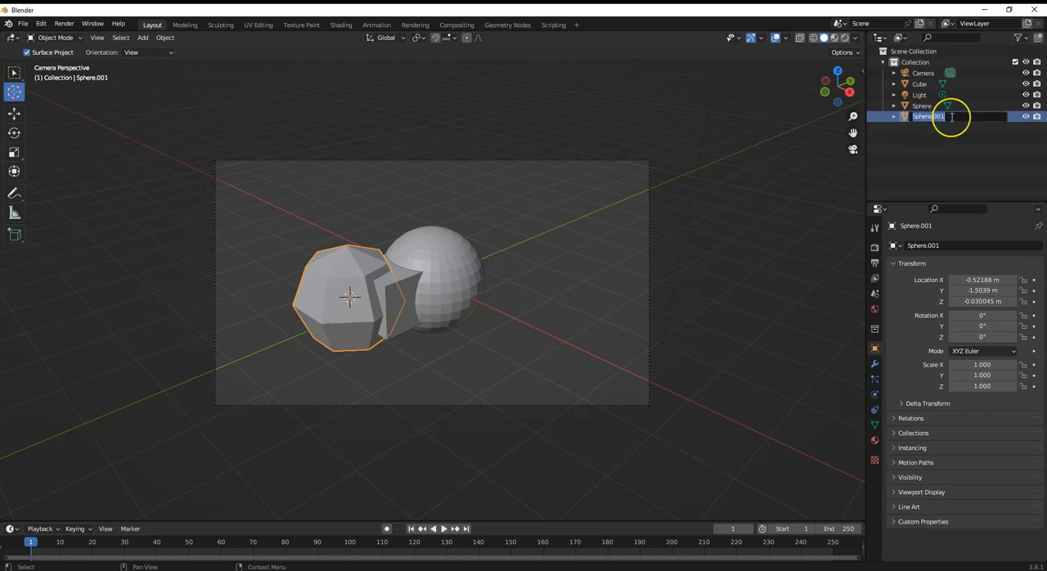
pyautogui.press('BackSpace')
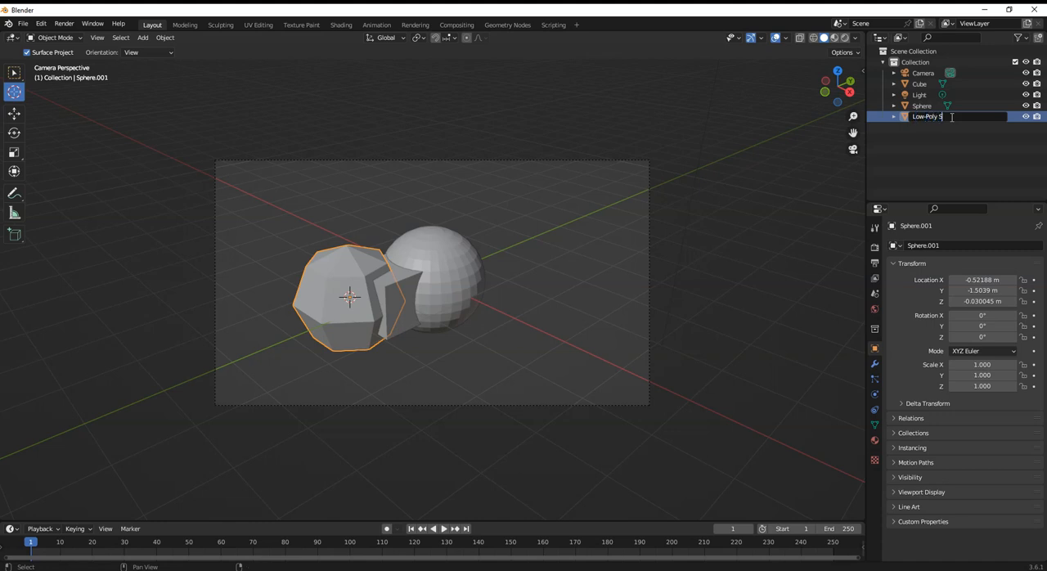
pyautogui.press('Return')
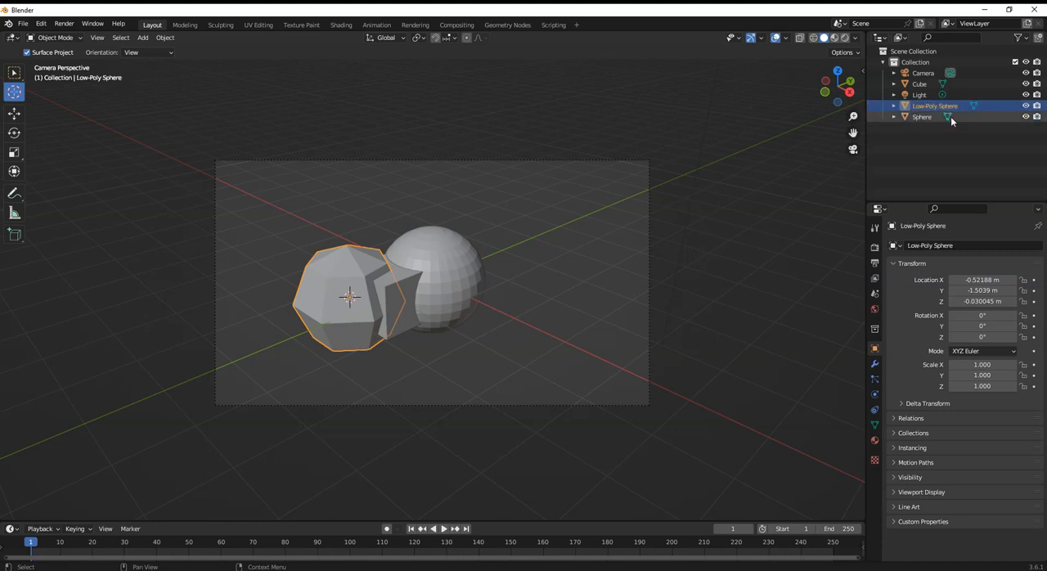
pyautogui.click(936, 103)
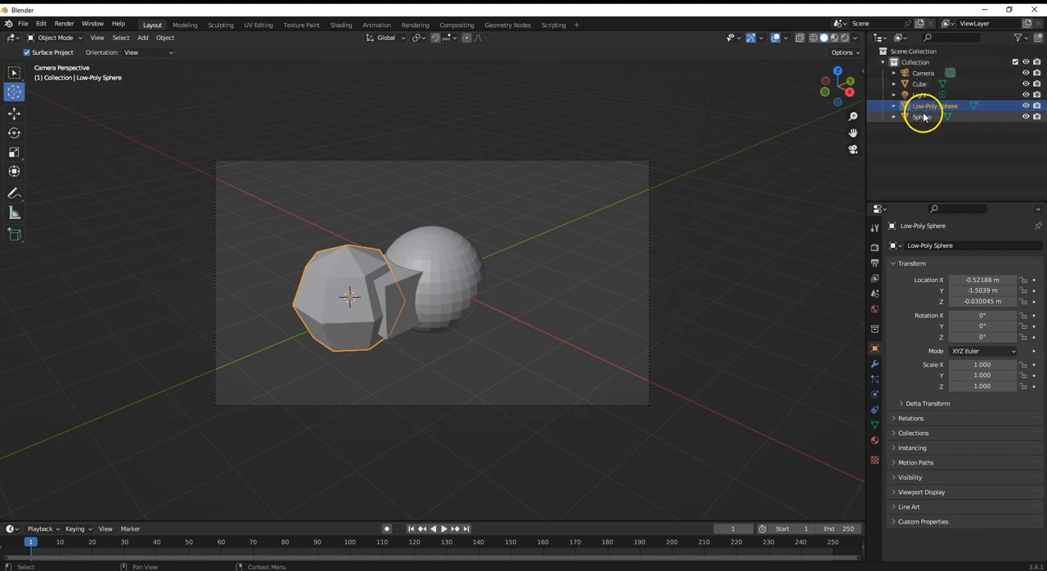